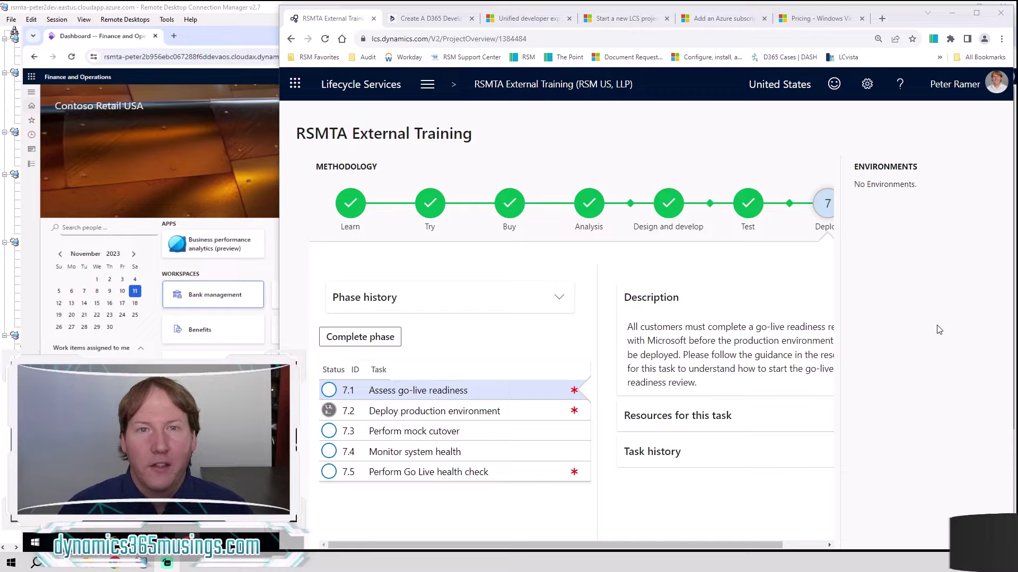
Briefly open and close the LCS project tools menu, then switch to the 'Create A D365 Development Environment' article.
click(425, 90)
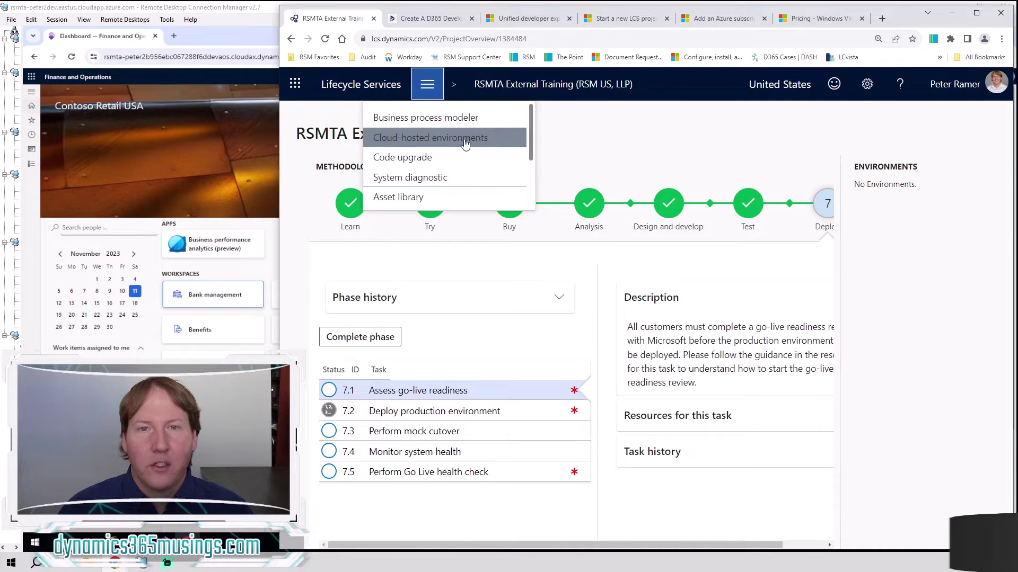
click(904, 249)
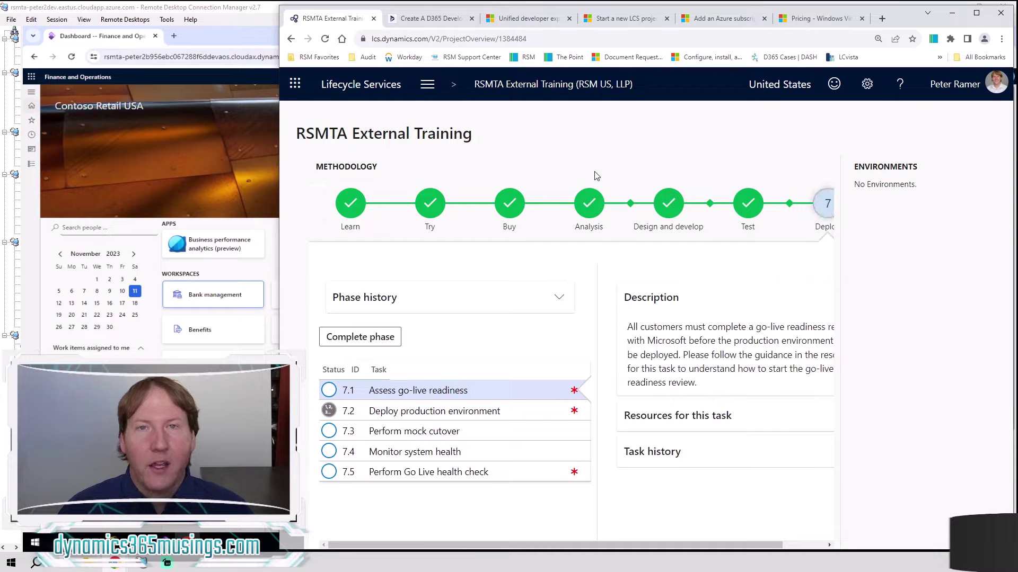
click(427, 22)
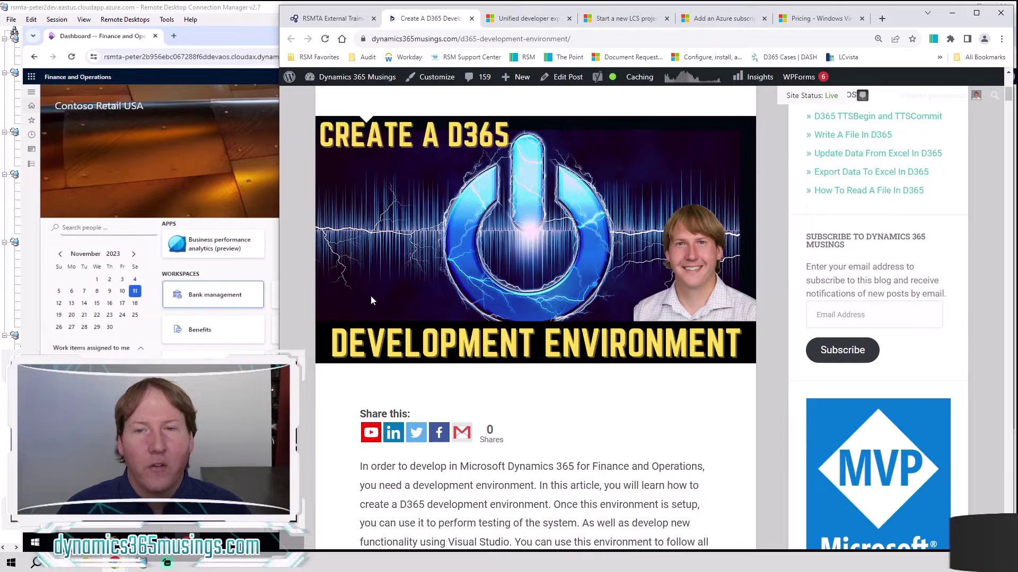
Go back to the RSMTA External Training project overview in Lifecycle Services.
click(329, 21)
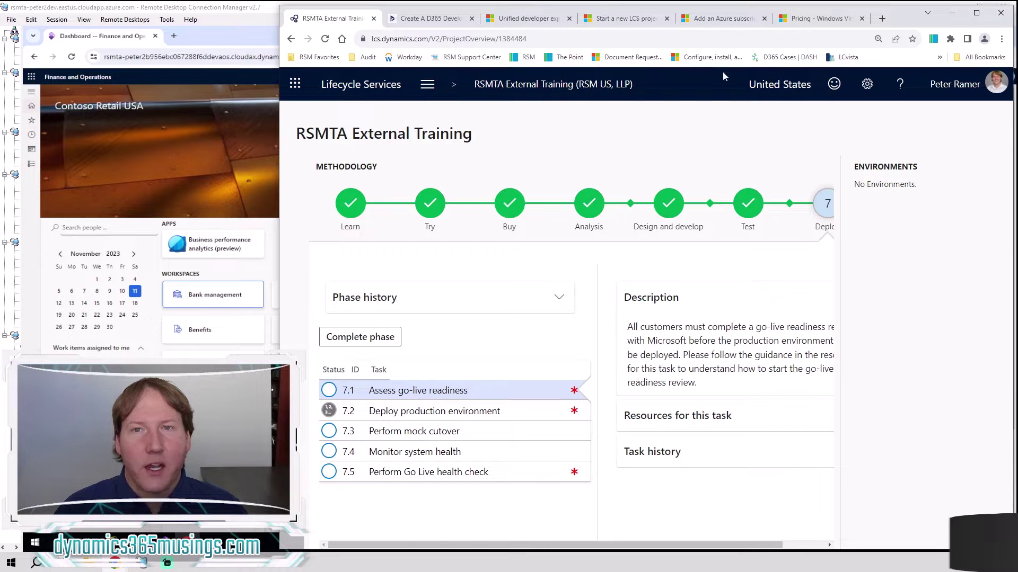
Skim the Microsoft Learn article on starting a new LCS project.
click(609, 21)
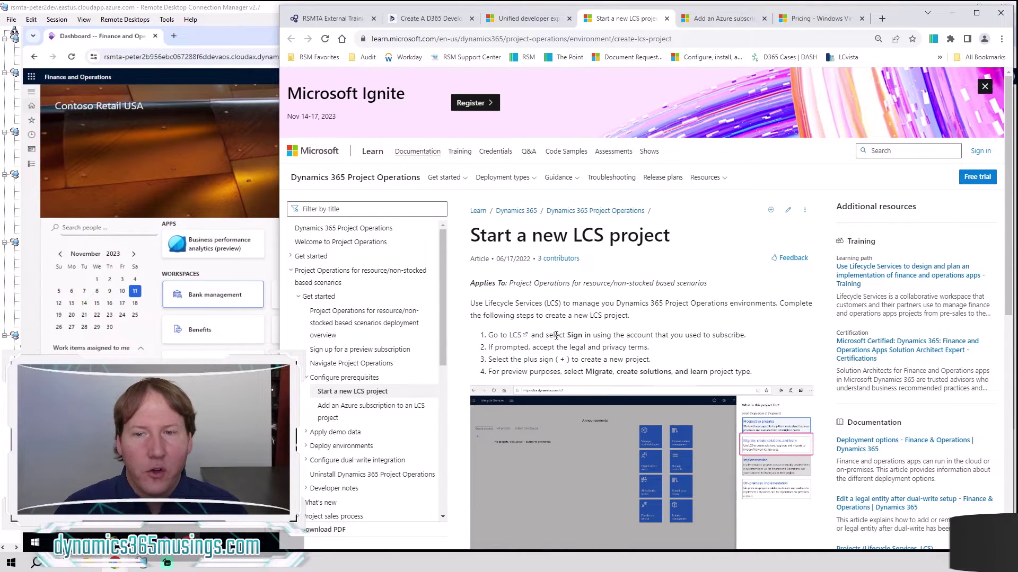
scroll(555, 335, down, 10)
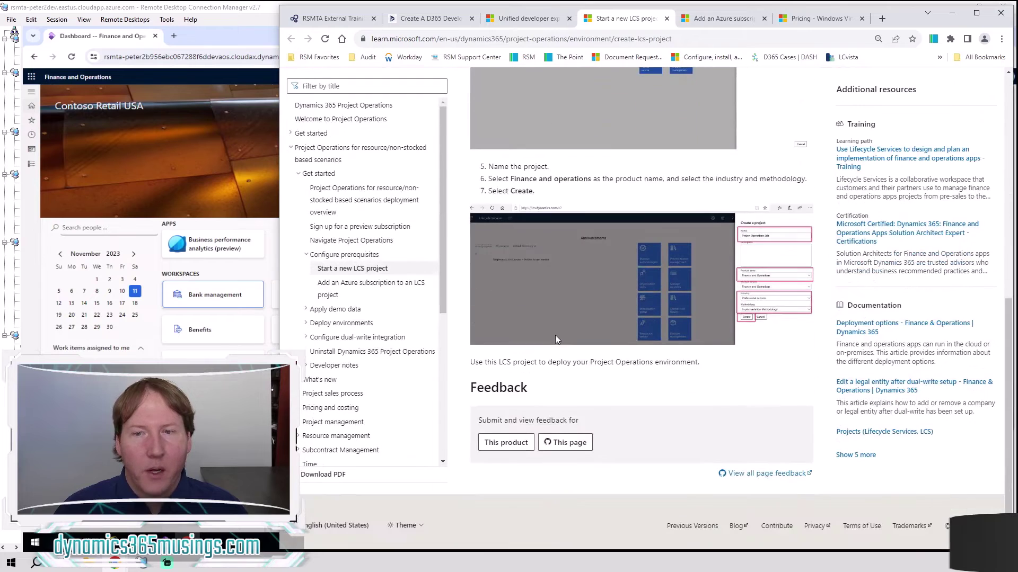
scroll(591, 349, up, 10)
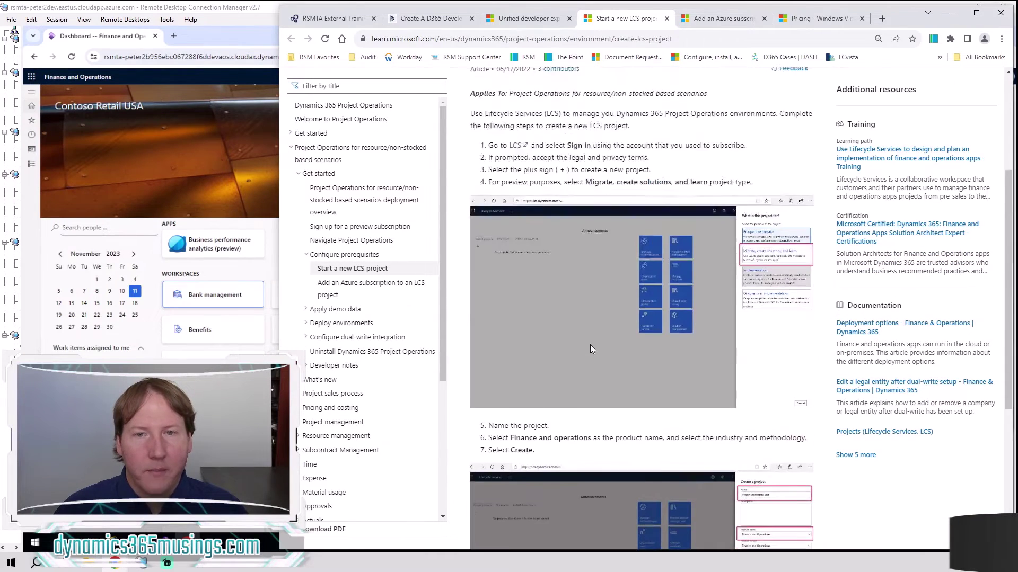
Read down the 'Add an Azure subscription' article to the subscription-connector steps.
click(722, 24)
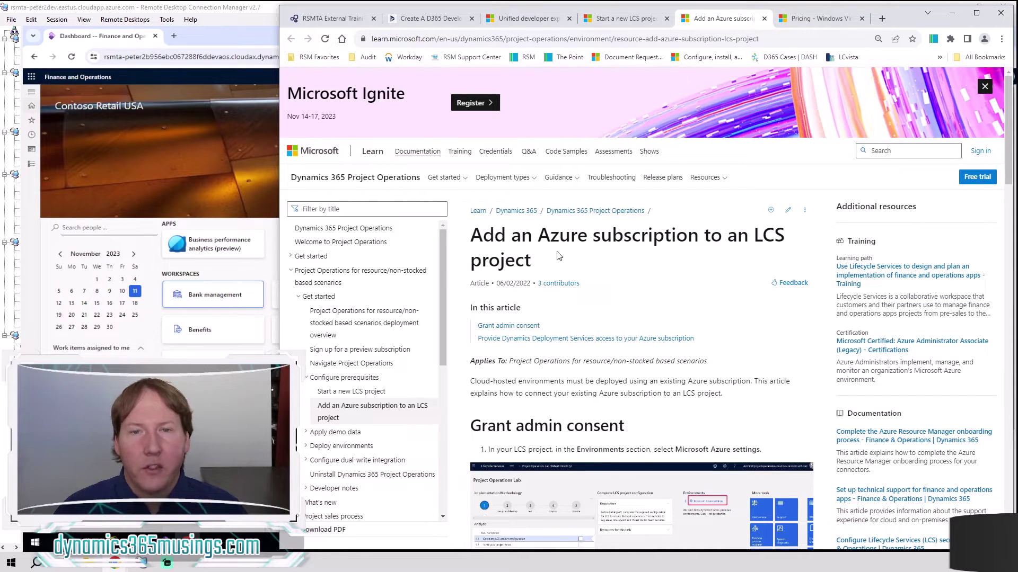
scroll(686, 341, down, 3)
scroll(686, 342, down, 15)
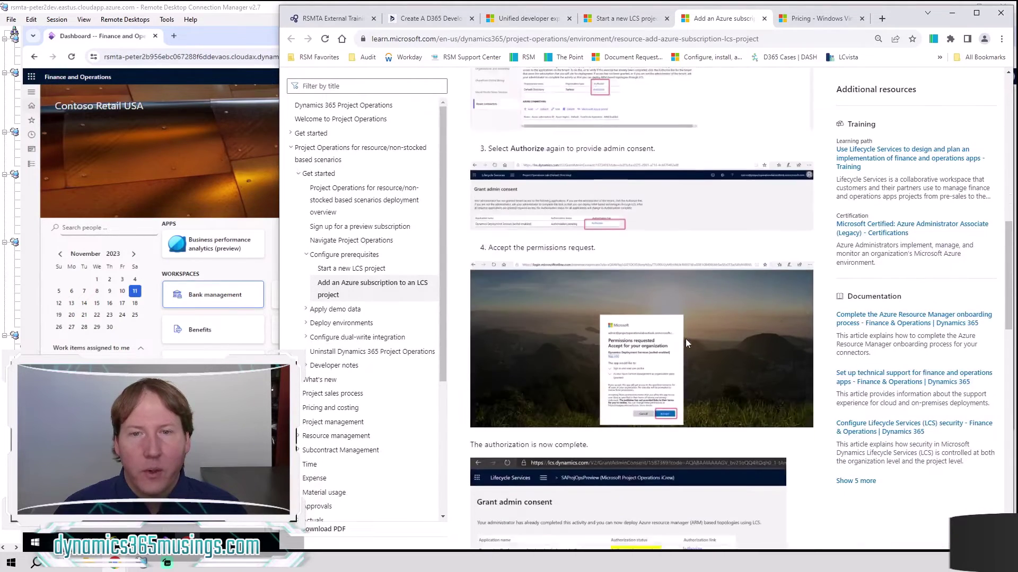
scroll(697, 416, down, 10)
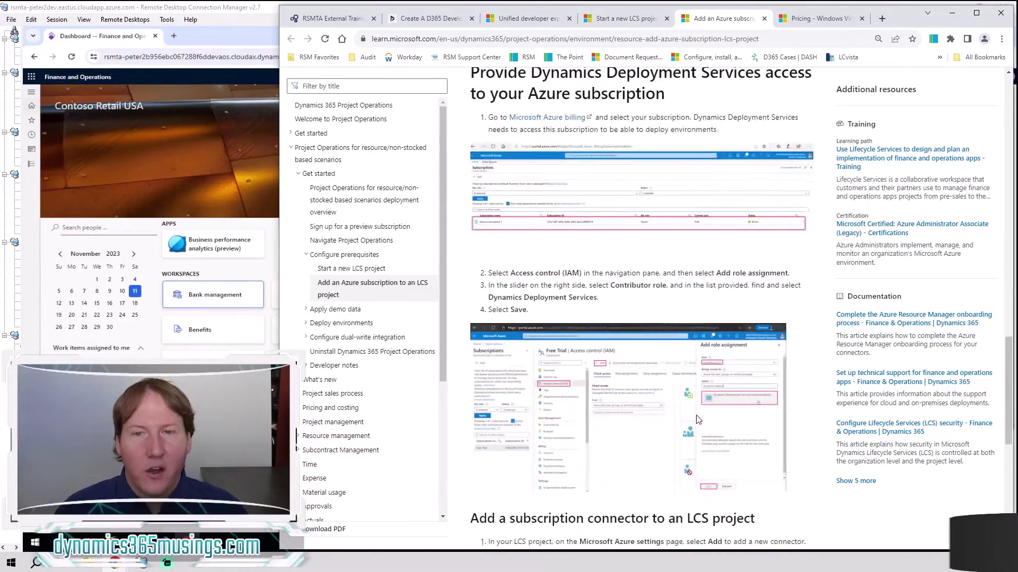
scroll(697, 416, down, 3)
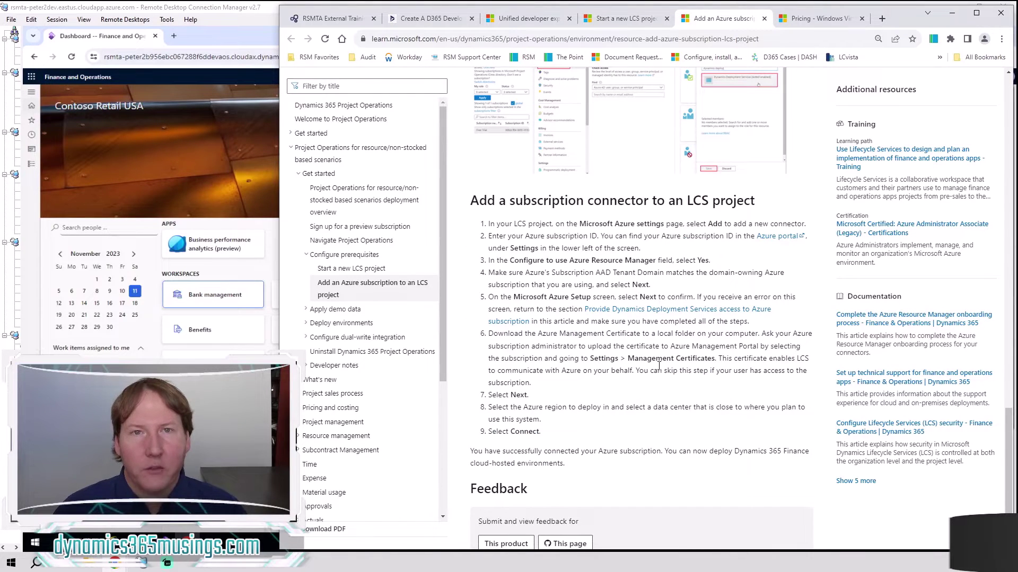
From the LCS project, go to Cloud-hosted environments and start adding a new environment.
click(333, 20)
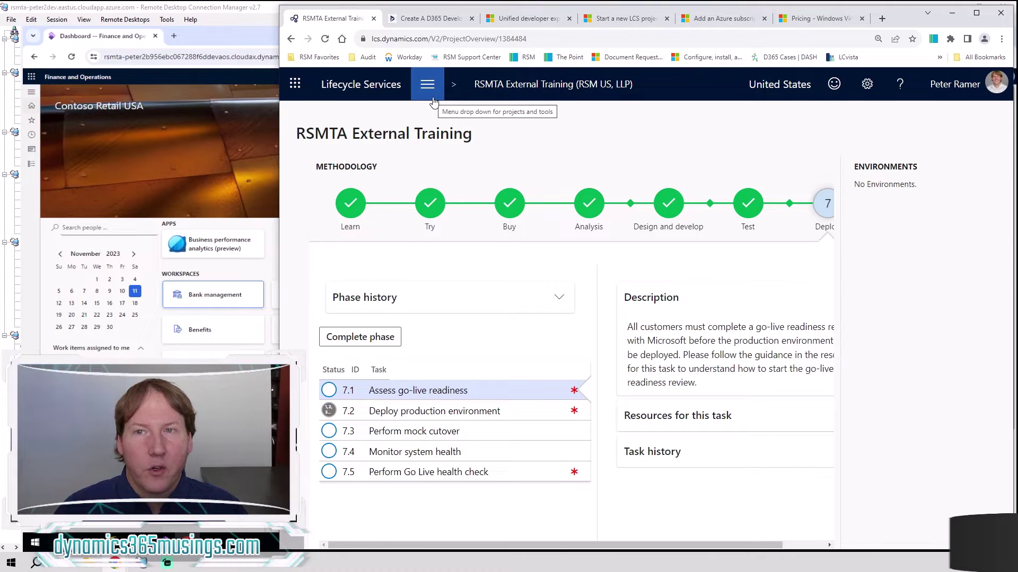
click(433, 101)
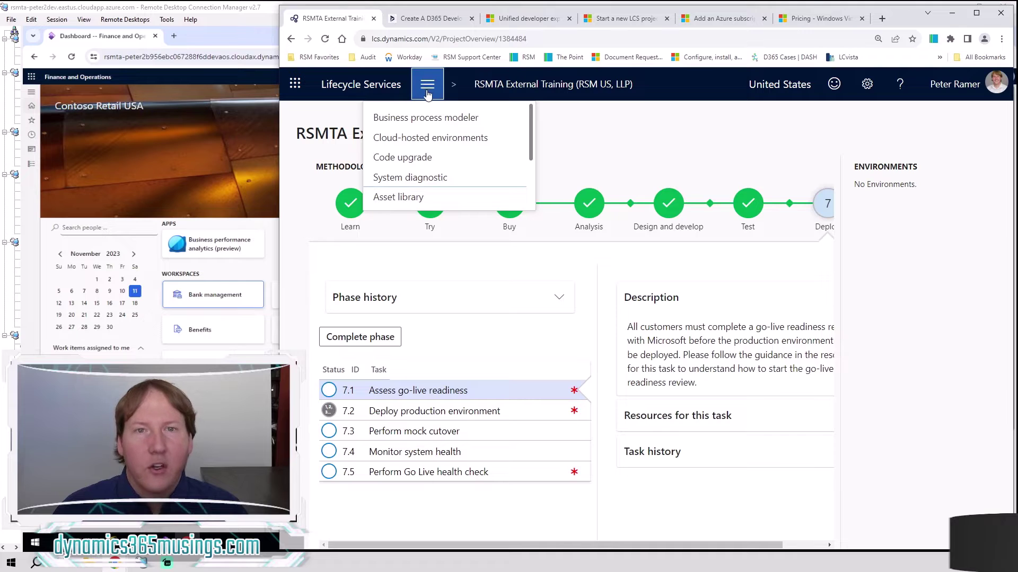
click(419, 141)
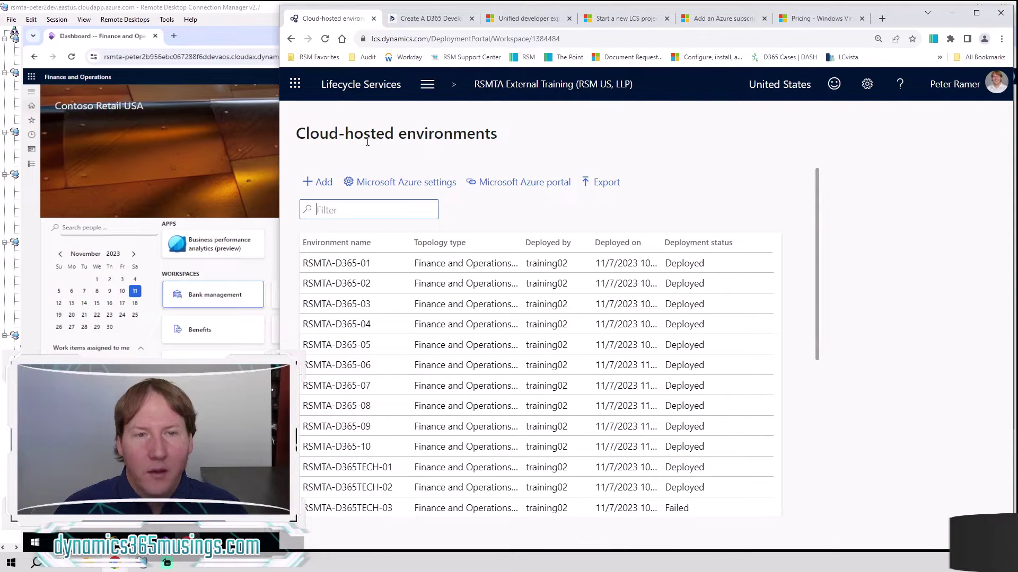
click(320, 186)
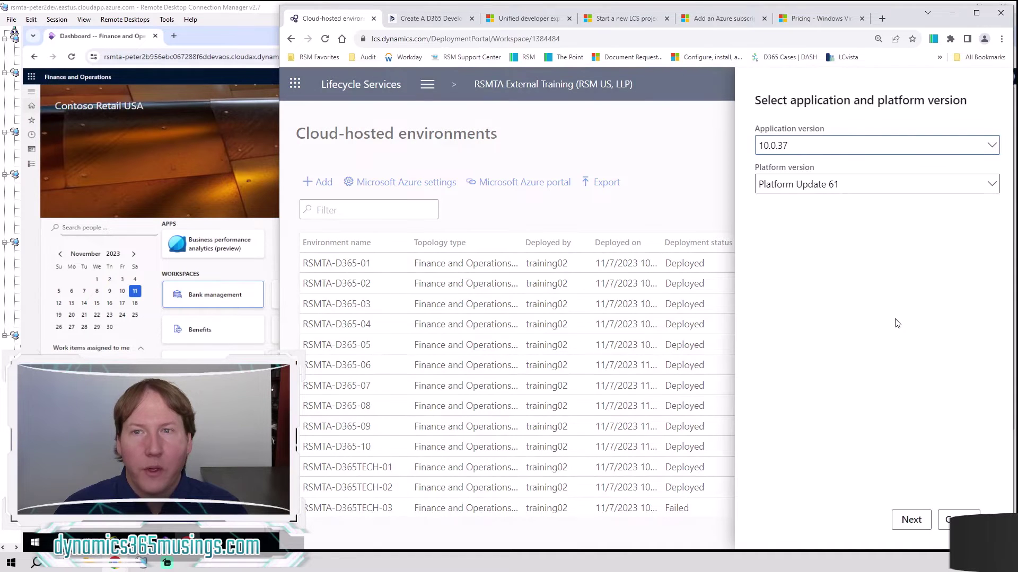
Select application version 10.0.37 with Platform Update 61 and continue to topology selection.
click(992, 147)
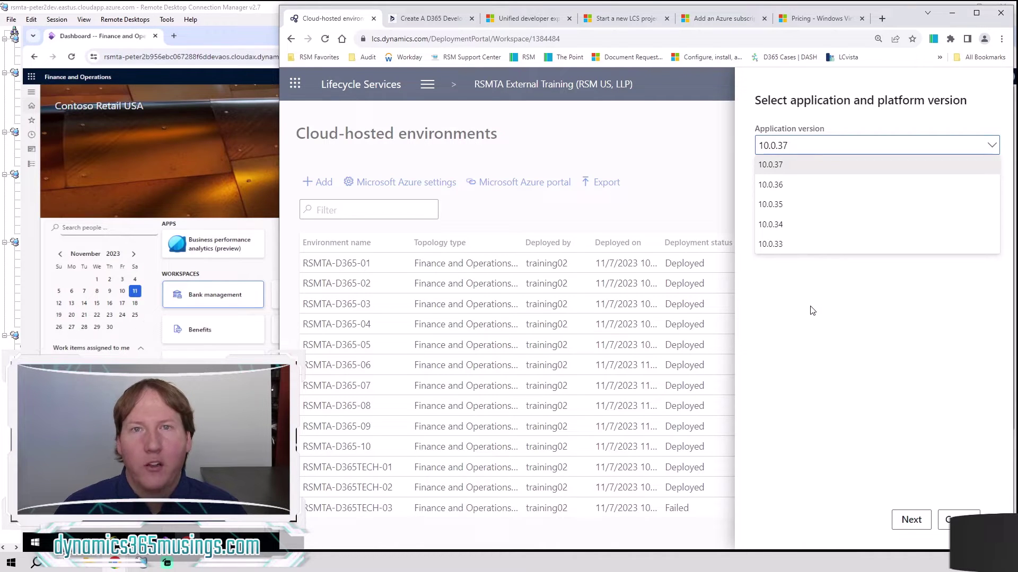
click(805, 169)
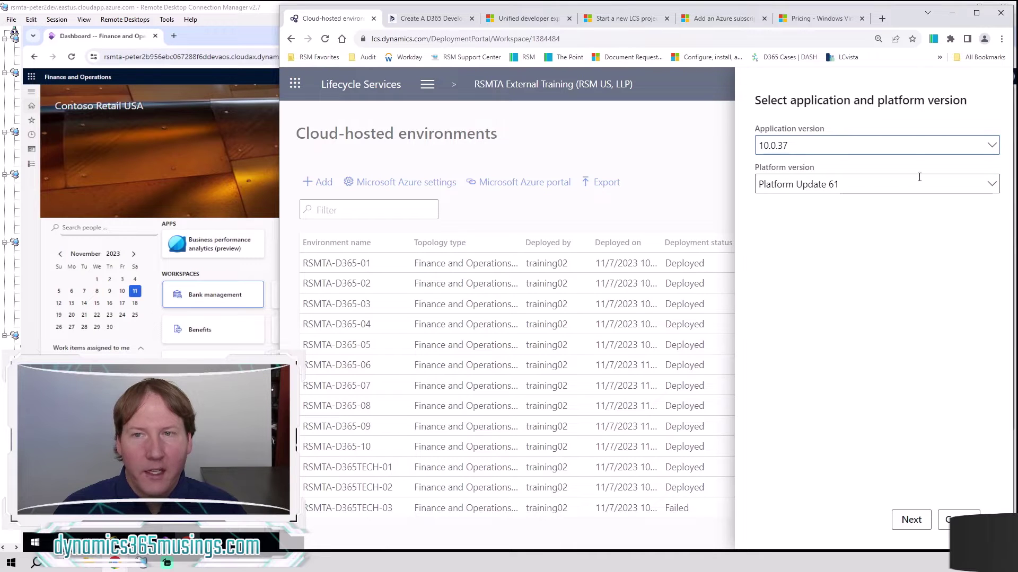
click(901, 184)
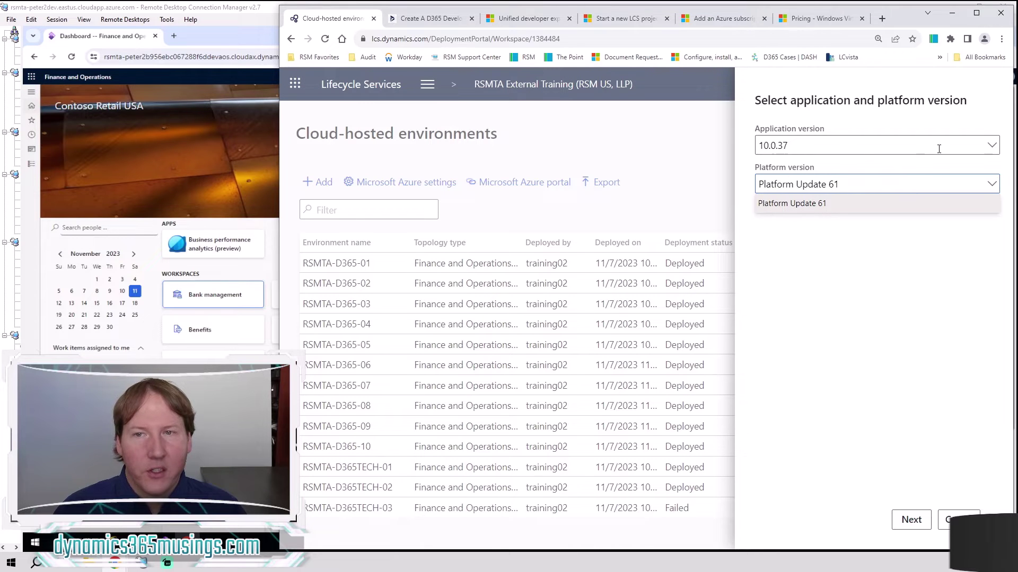
click(829, 271)
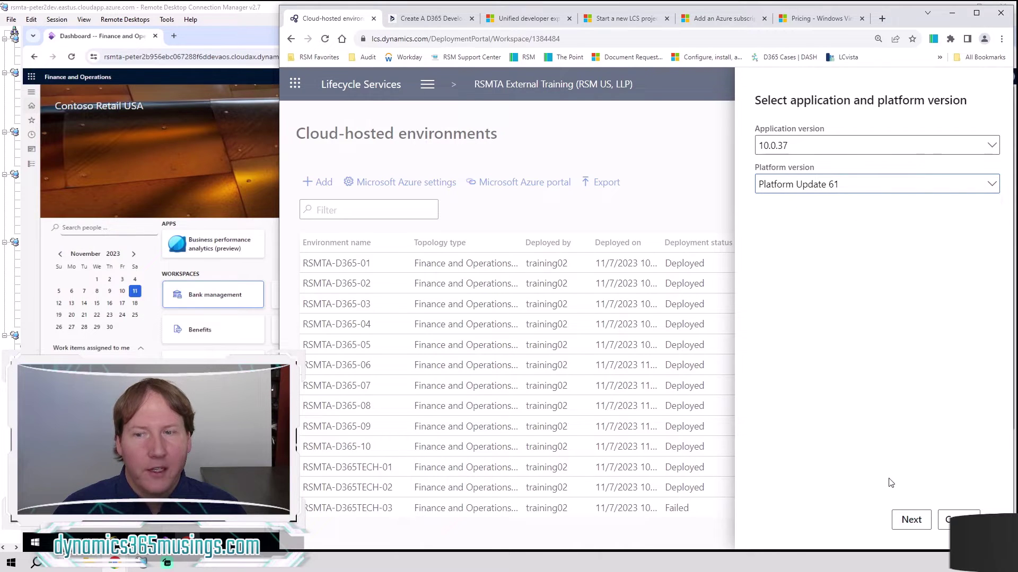
click(909, 520)
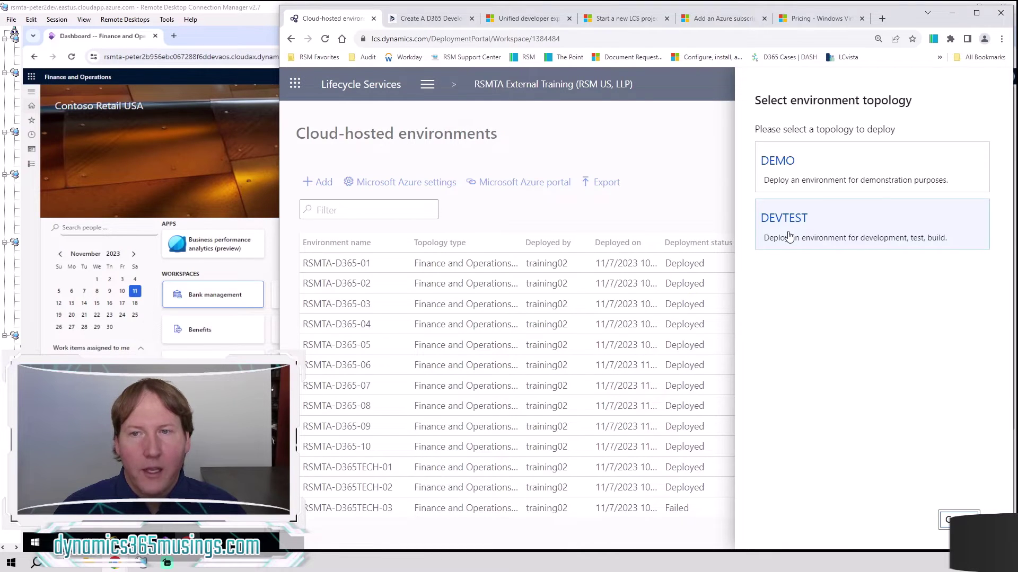
Pick DEVTEST, then 'Finance and Operations - Develop (10.0.37 with Platform update 61)'.
click(789, 237)
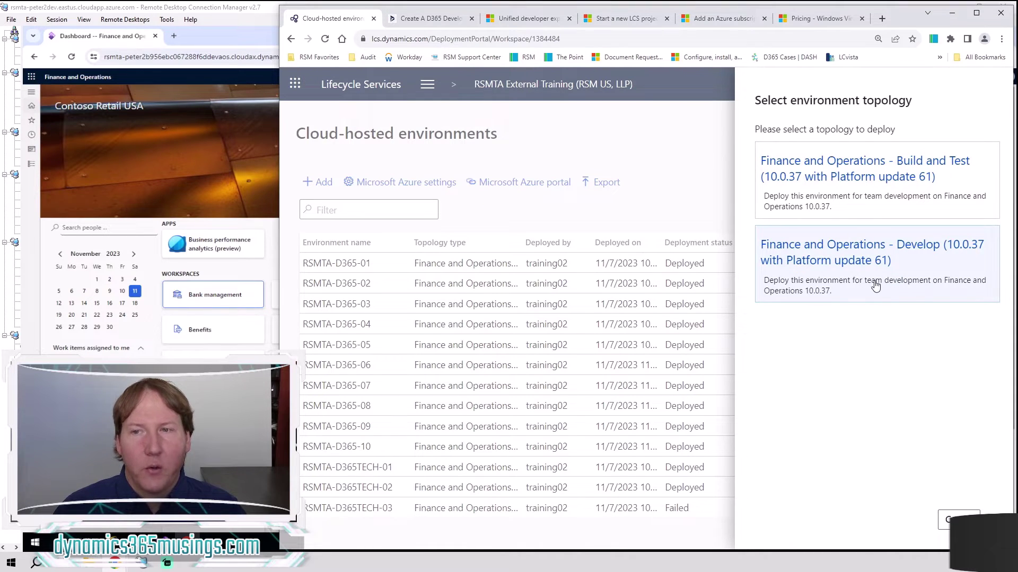
click(875, 286)
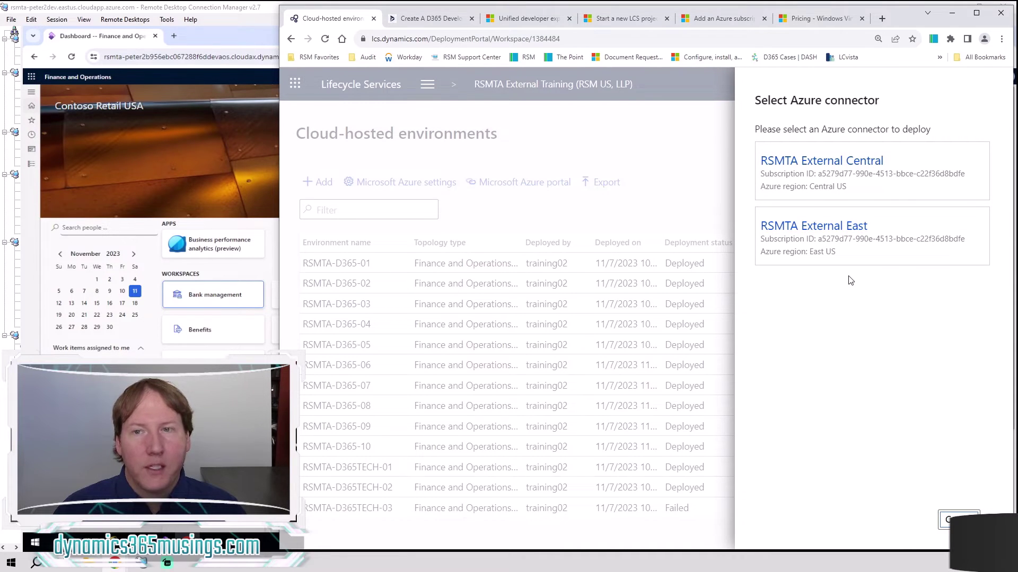
Choose the RSMTA External East connector, enter the environment name, and open the VM size list.
click(837, 238)
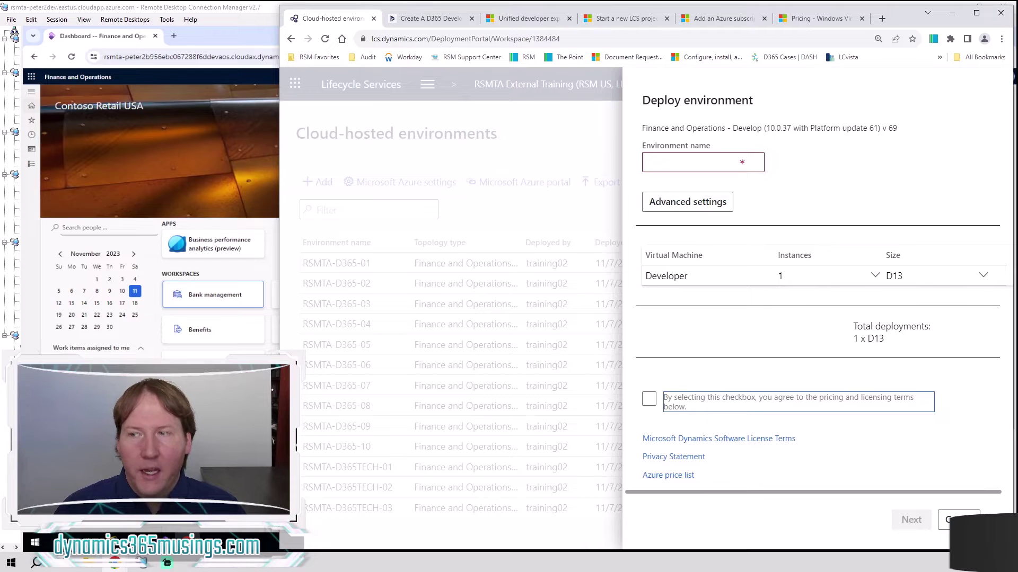
click(710, 159)
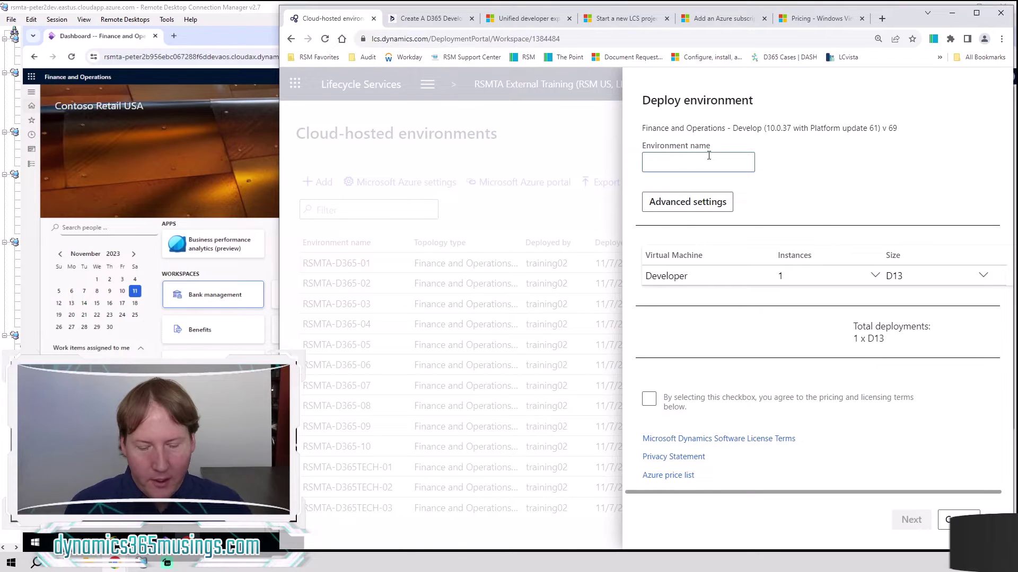
text(peter-)
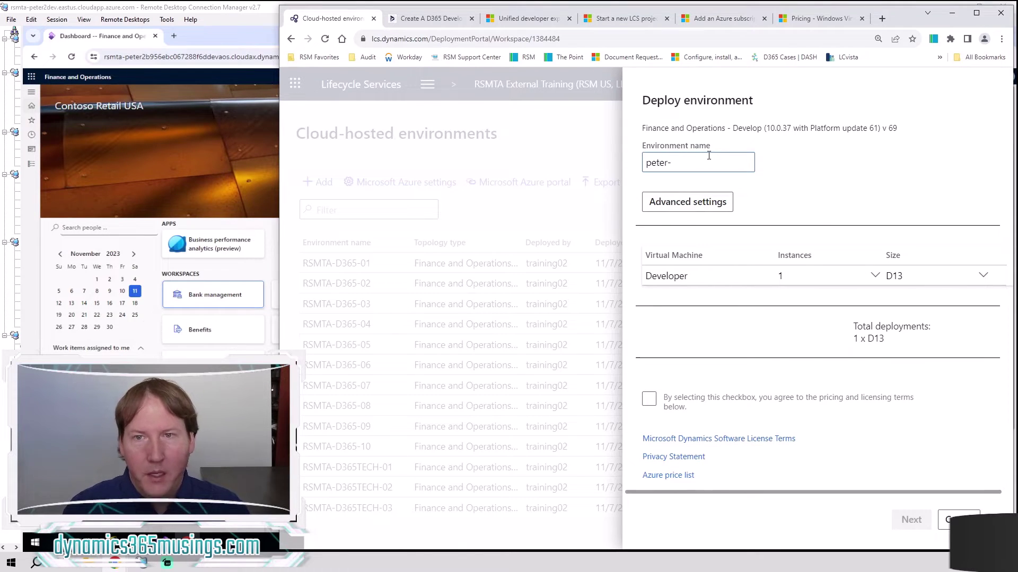
text(Dev)
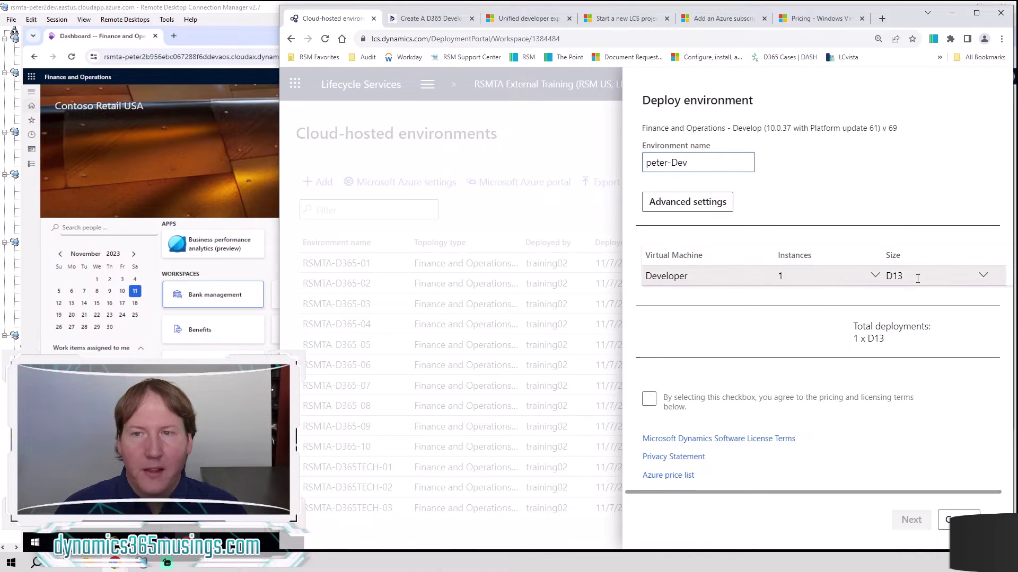
click(982, 282)
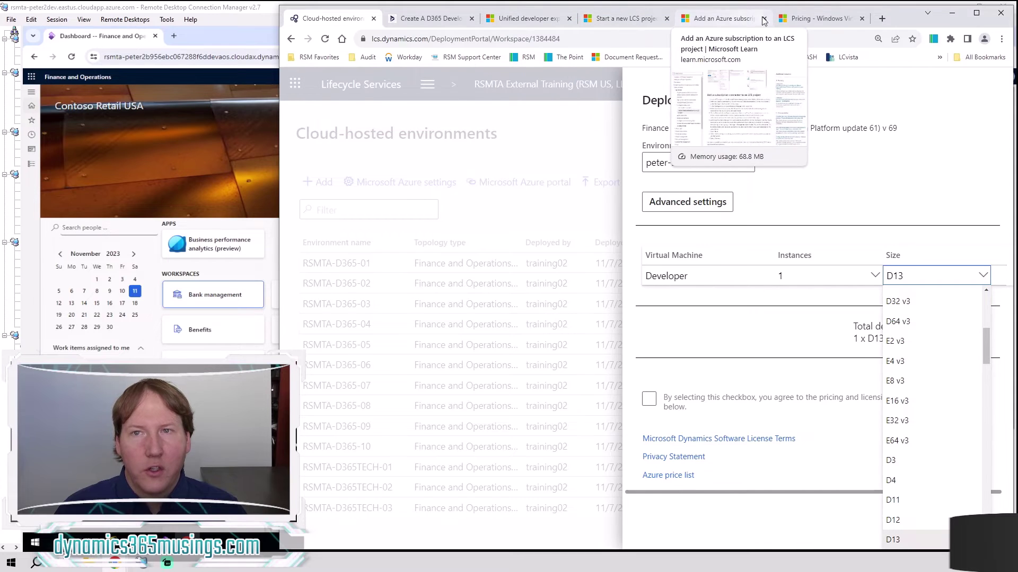
Compare East US monthly DSv2 Windows VM prices, noting DS12 v2 at $270.83 with AHB.
click(798, 20)
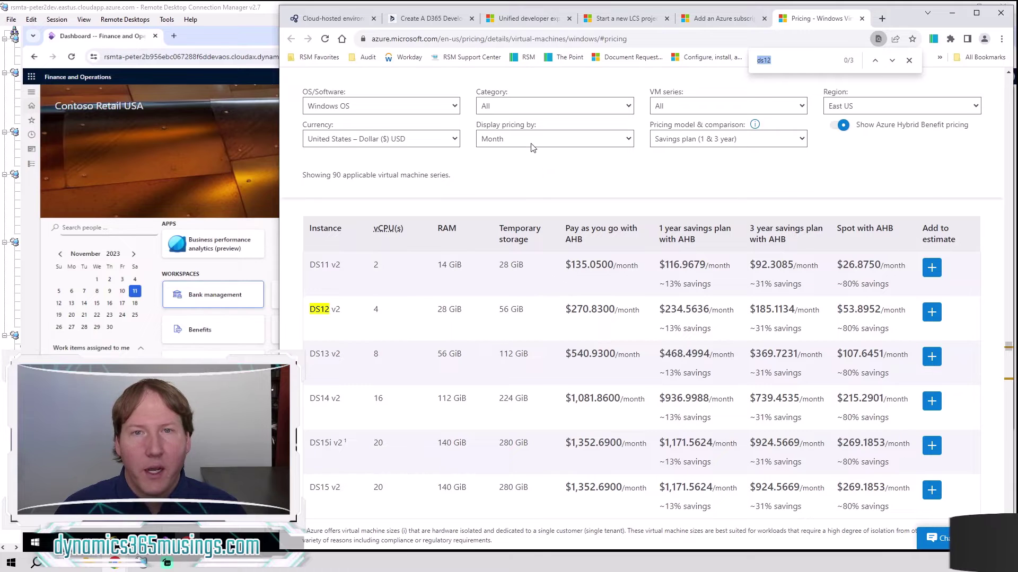
scroll(531, 186, up, 2)
scroll(531, 192, down, 1)
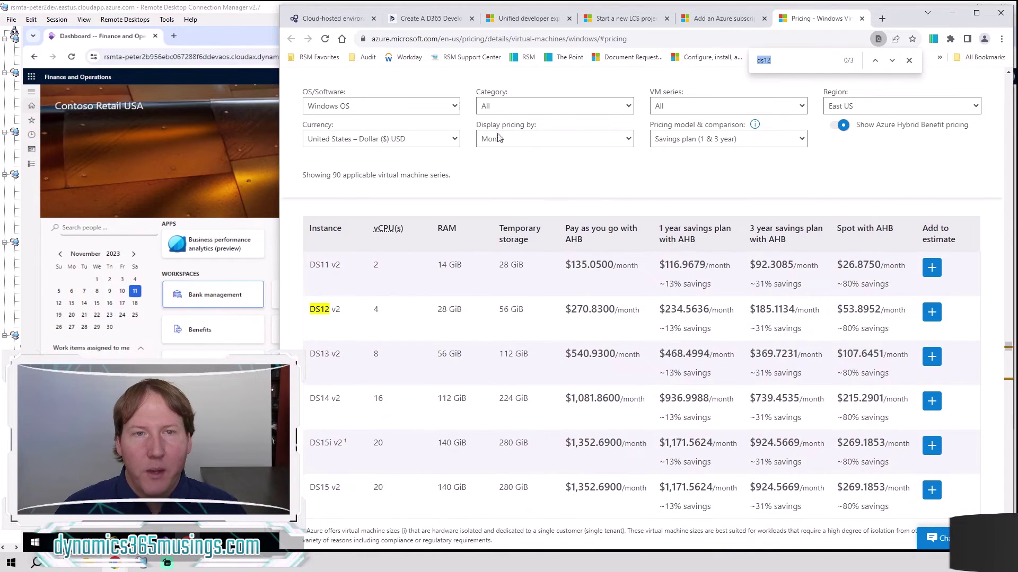
scroll(360, 270, down, 6)
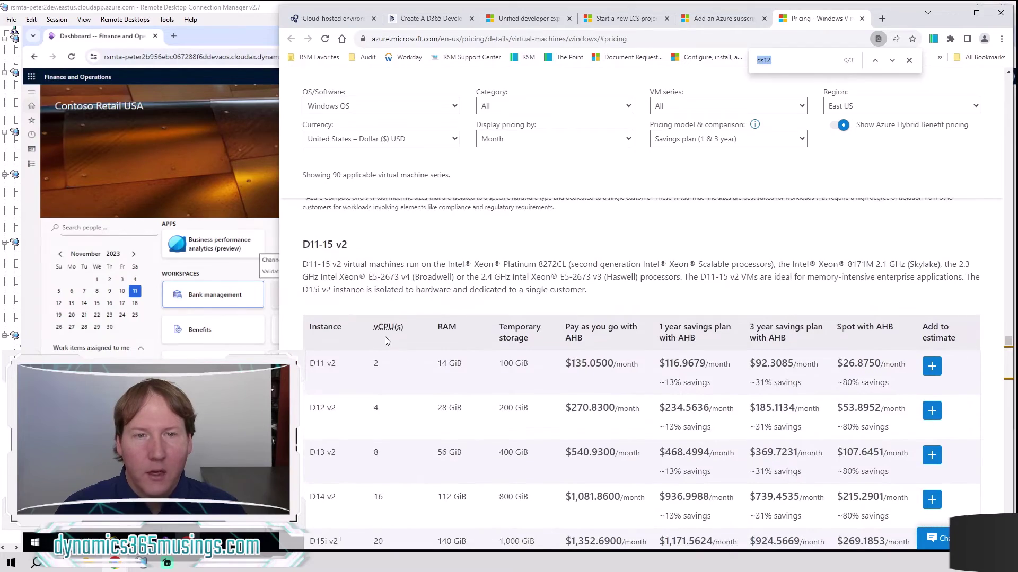
scroll(386, 340, down, 3)
scroll(386, 340, down, 4)
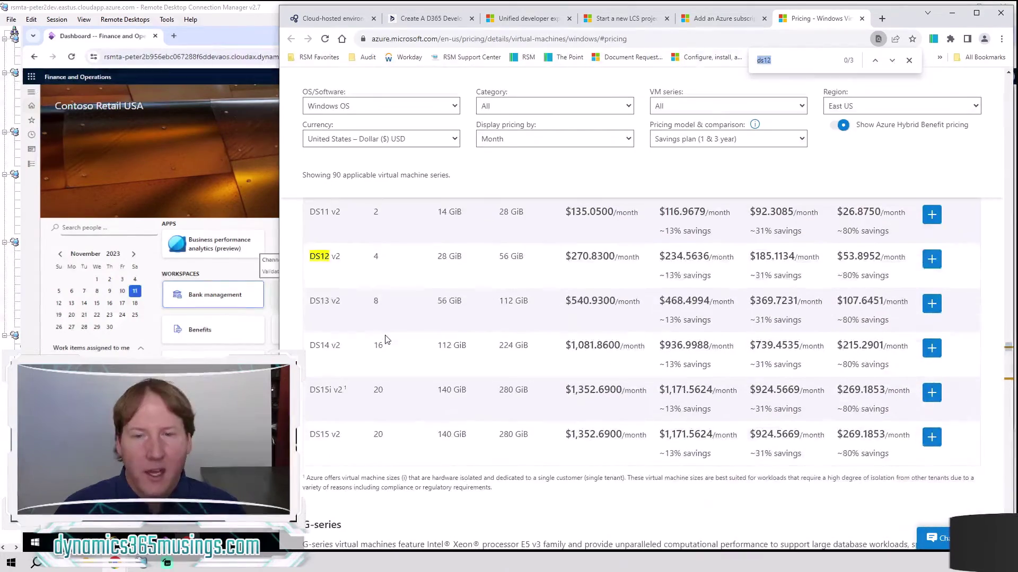
scroll(386, 338, up, 1)
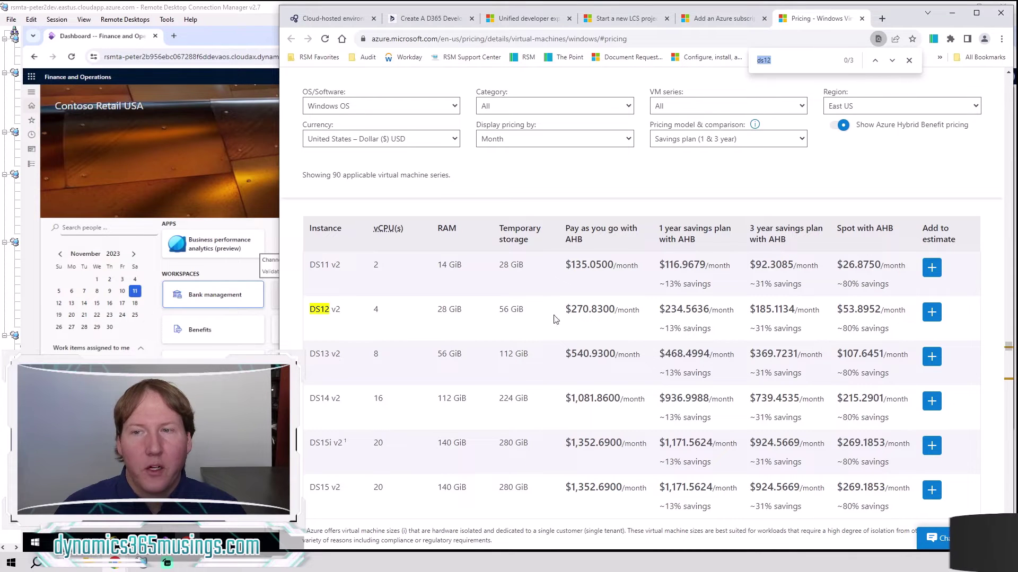
scroll(619, 313, down, 1)
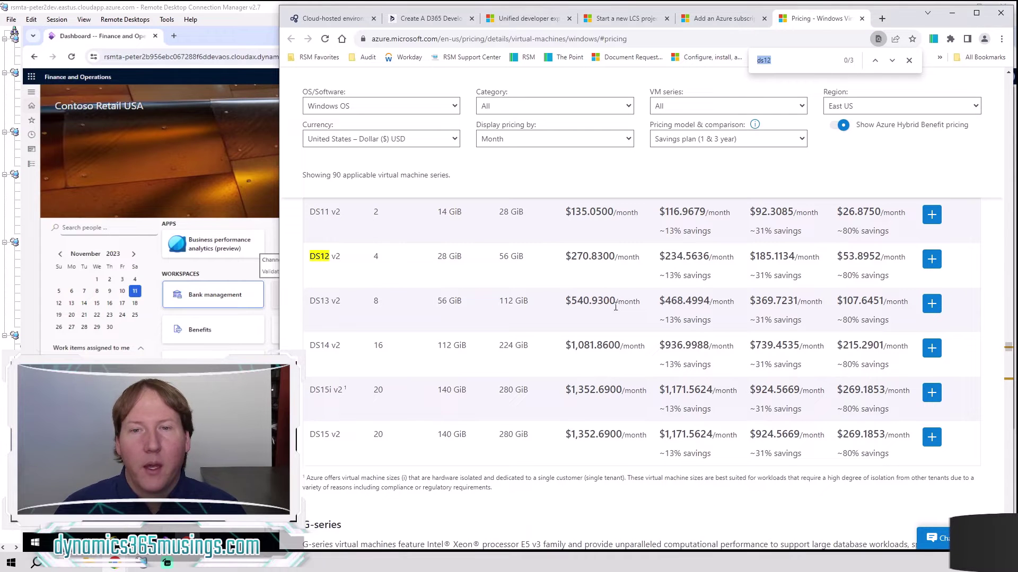
scroll(591, 310, up, 1)
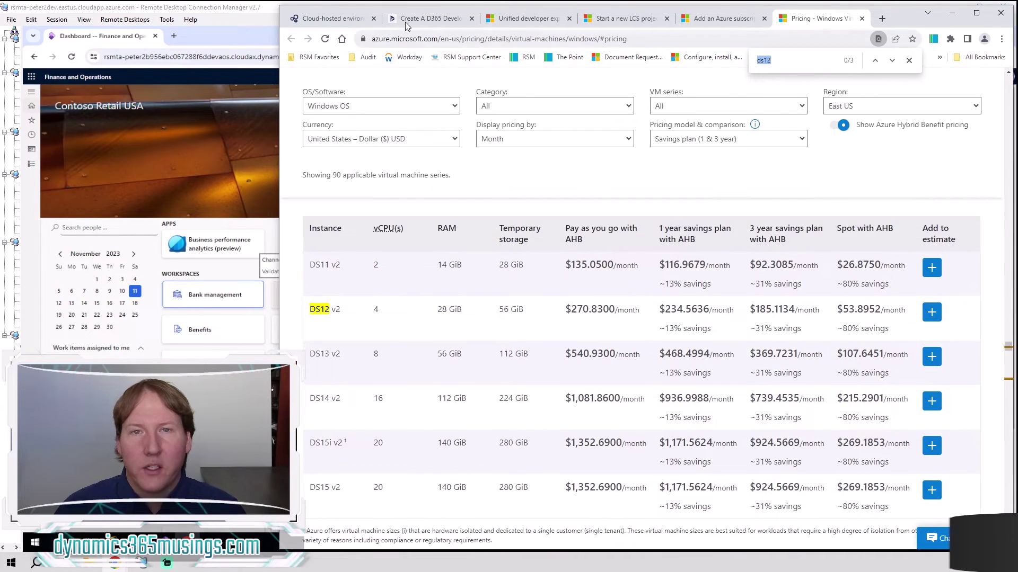
Back in LCS, size the Developer VM as DS12 v2 and accept the pricing and licensing terms.
click(325, 20)
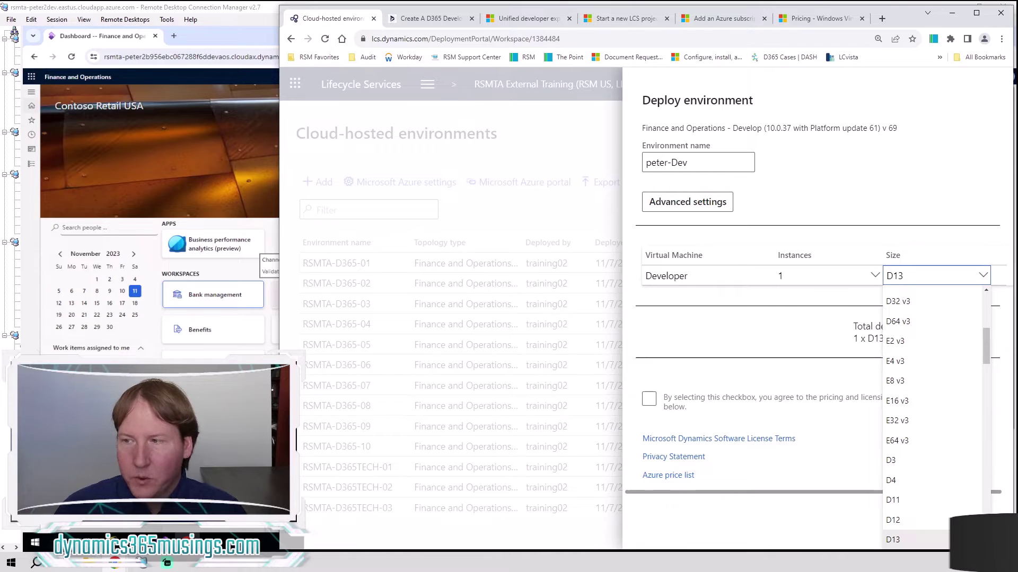
scroll(948, 392, down, 6)
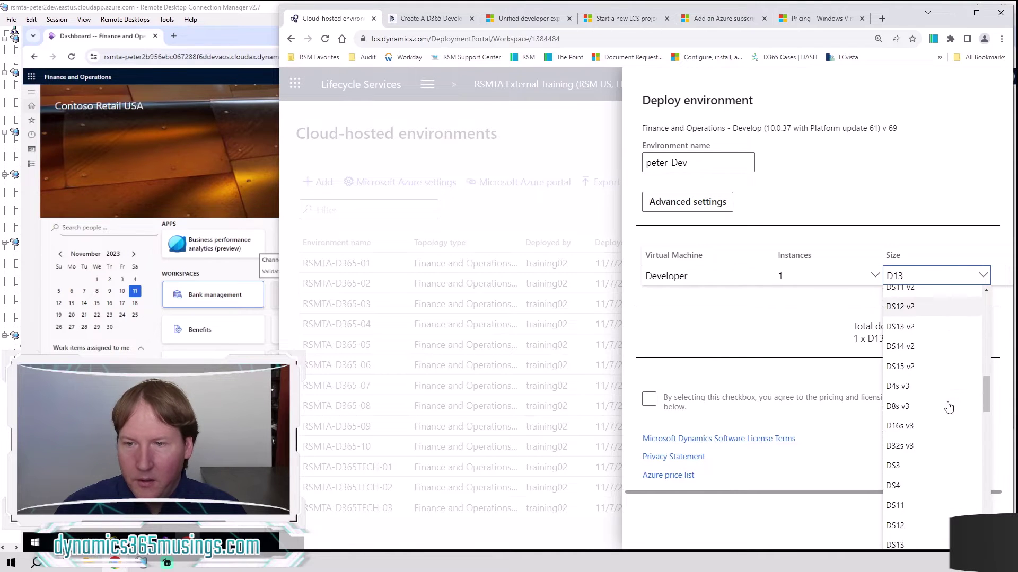
scroll(949, 403, up, 1)
click(907, 347)
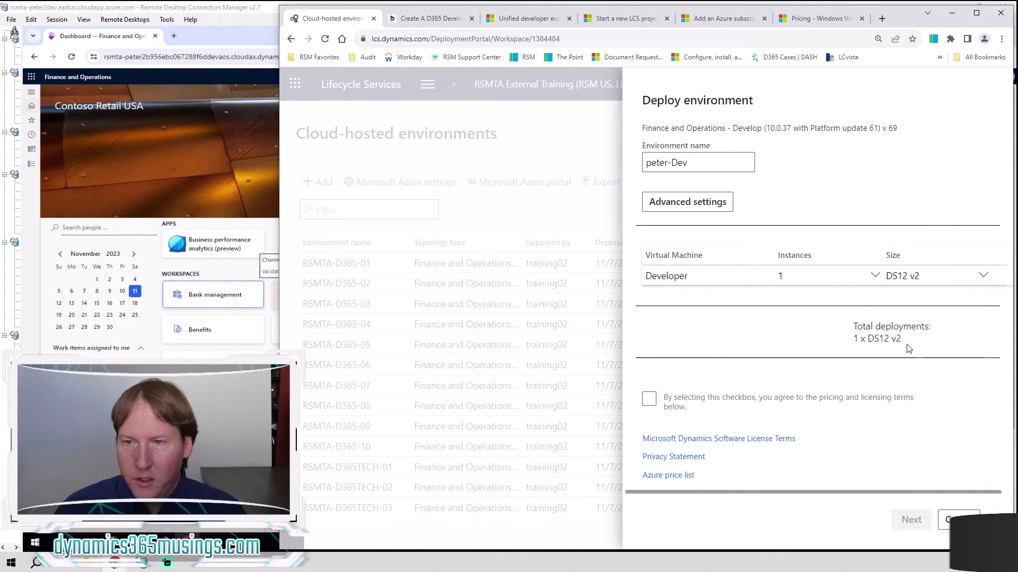
click(647, 402)
click(650, 403)
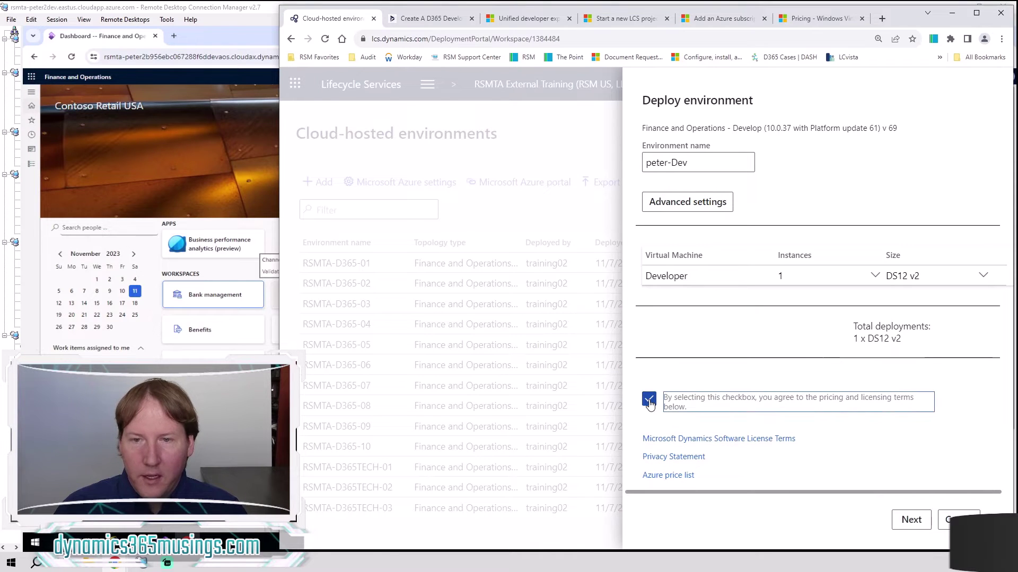
Open the advanced deployment settings, widening the window, and keep Visual Studio Pro as the edition.
click(705, 211)
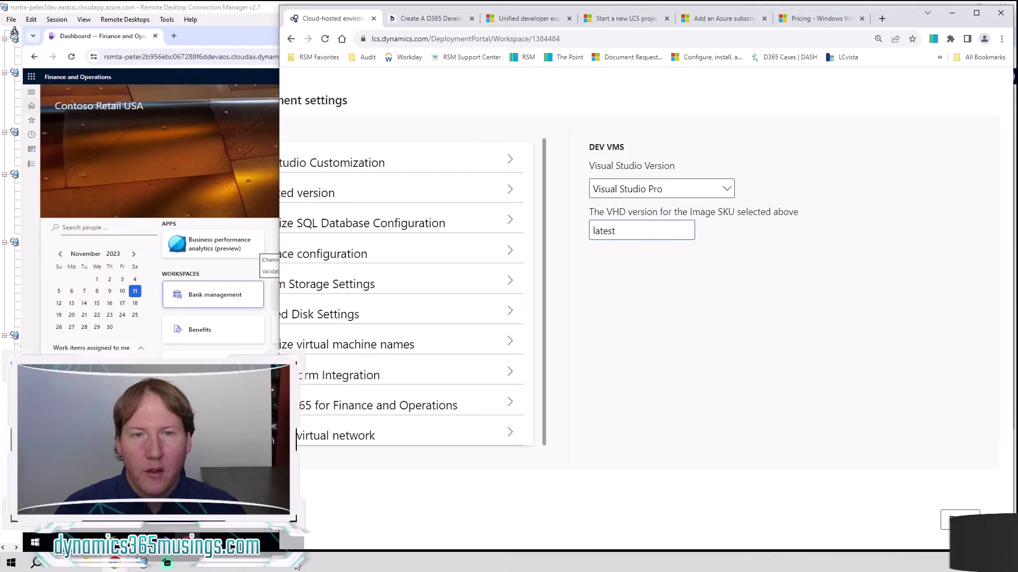
drag(279, 429, 129, 430)
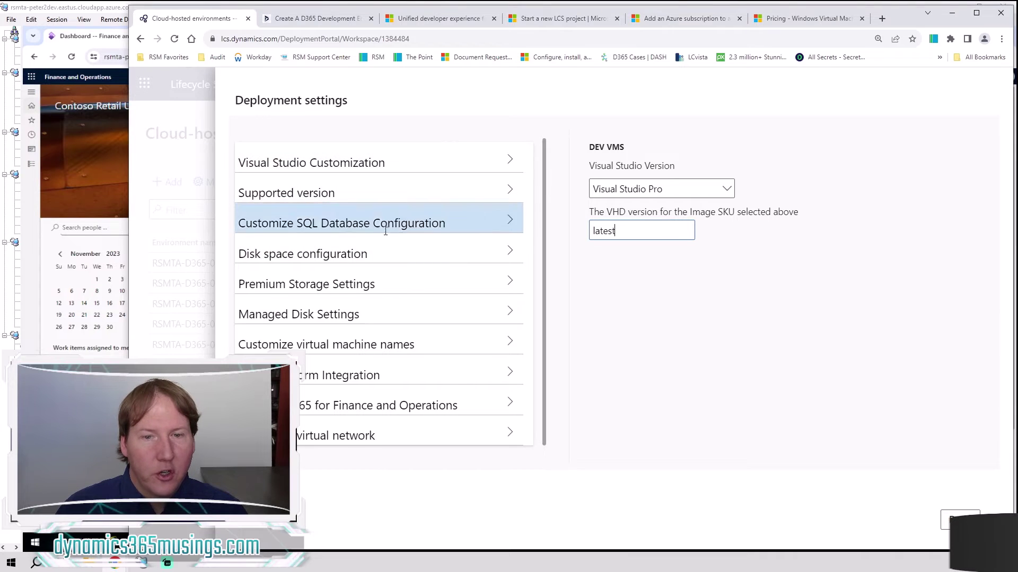
click(404, 161)
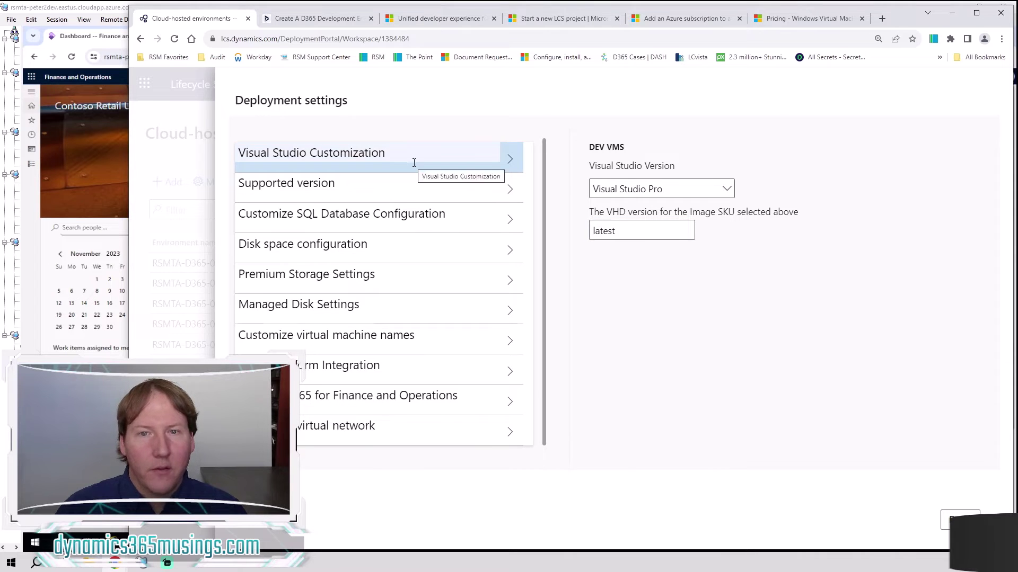
click(724, 188)
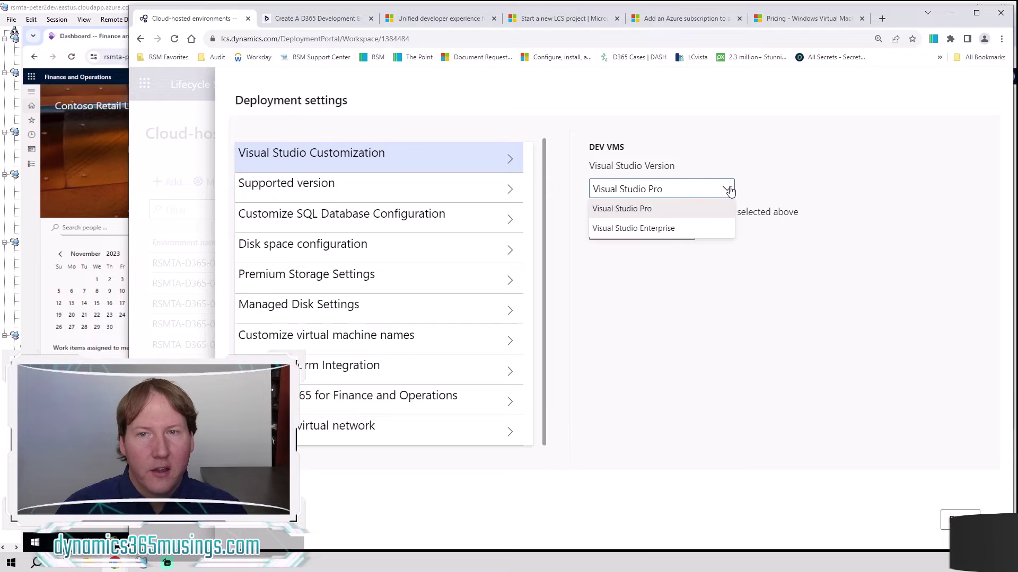
click(781, 186)
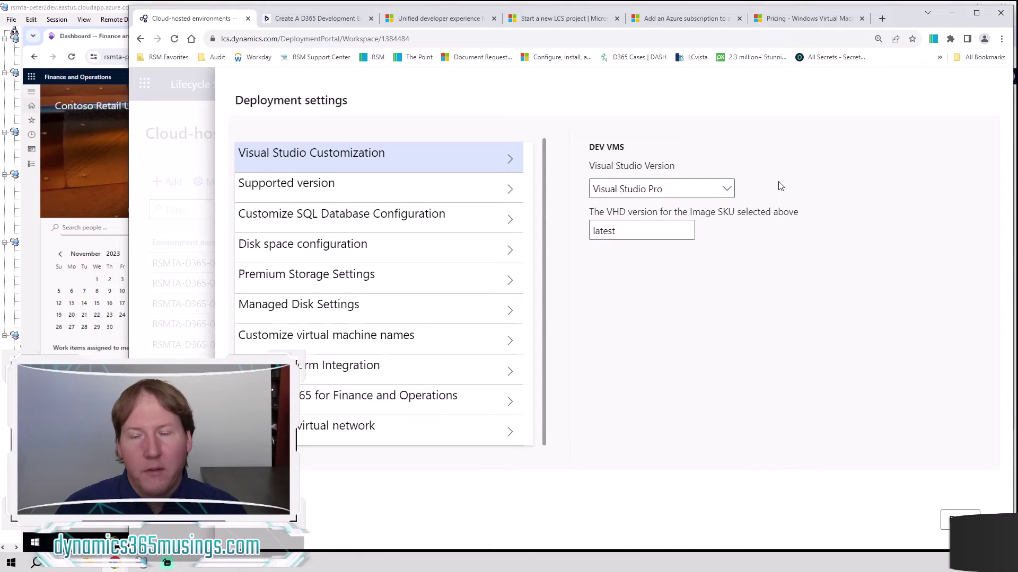
Review the VHD image version and supported versions, then view the SQL database configuration options.
click(653, 238)
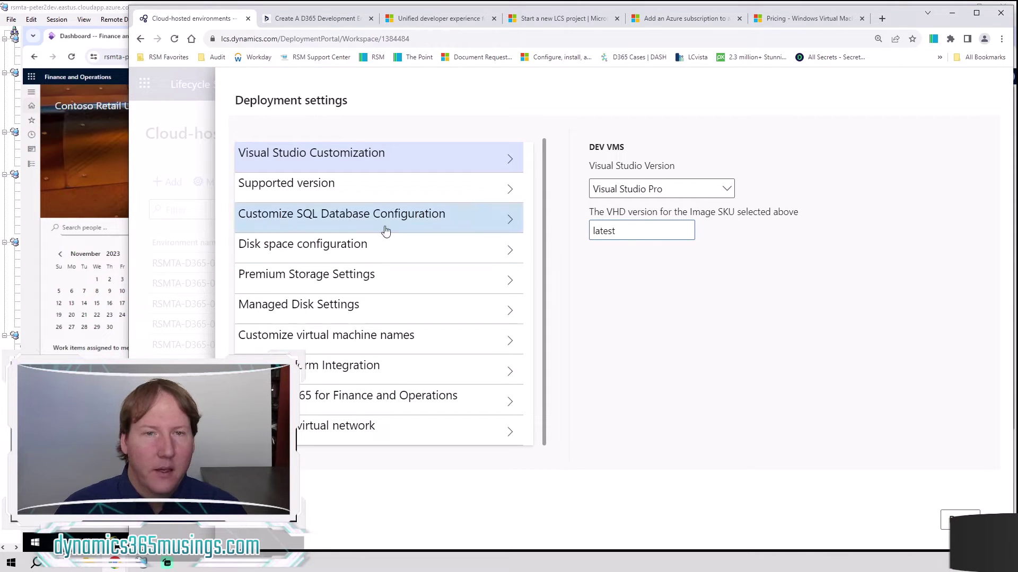
click(366, 190)
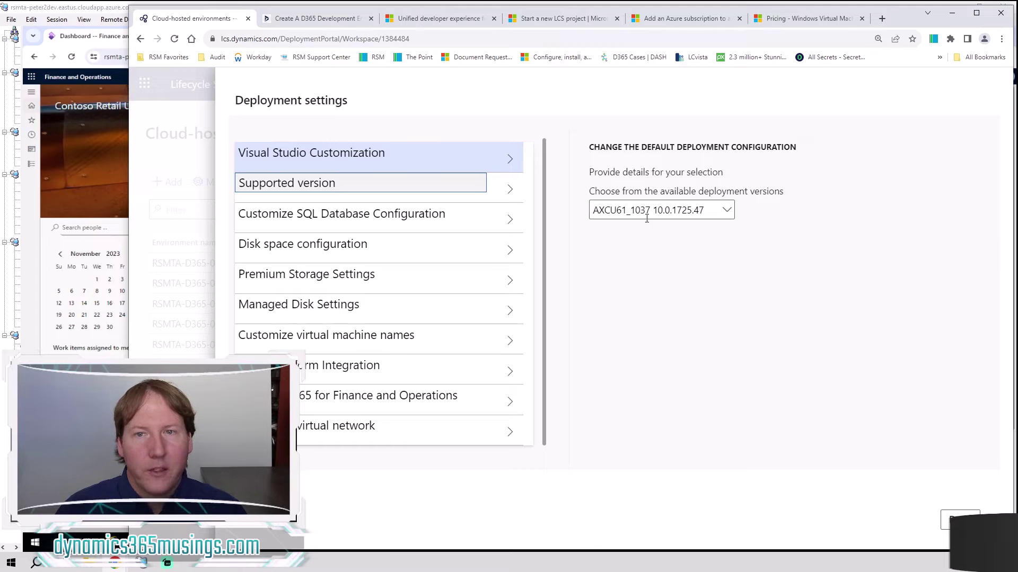
click(392, 216)
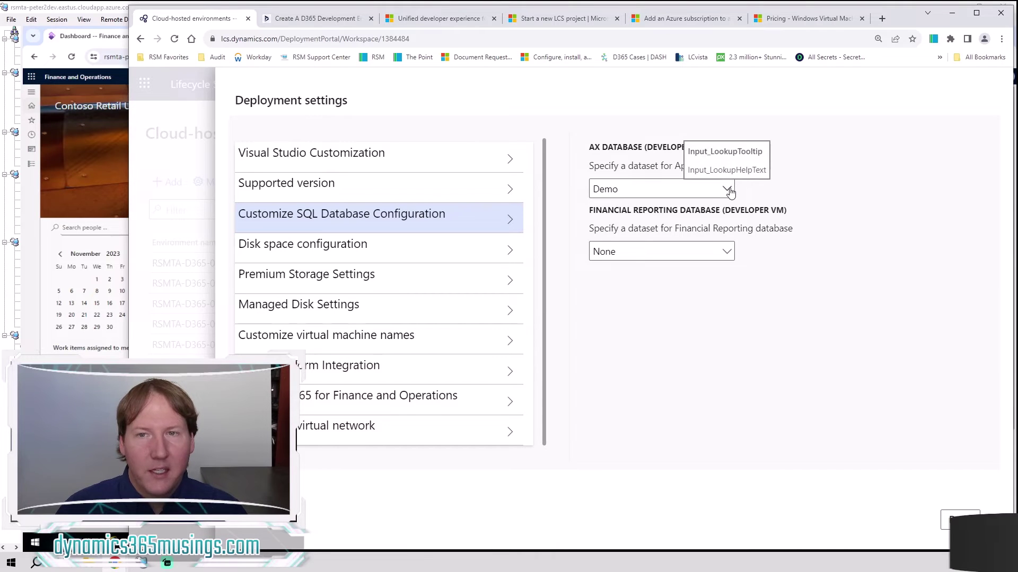
Keep the Demo dataset for the AX database and show the 3 × 512 GB disk configuration.
click(727, 189)
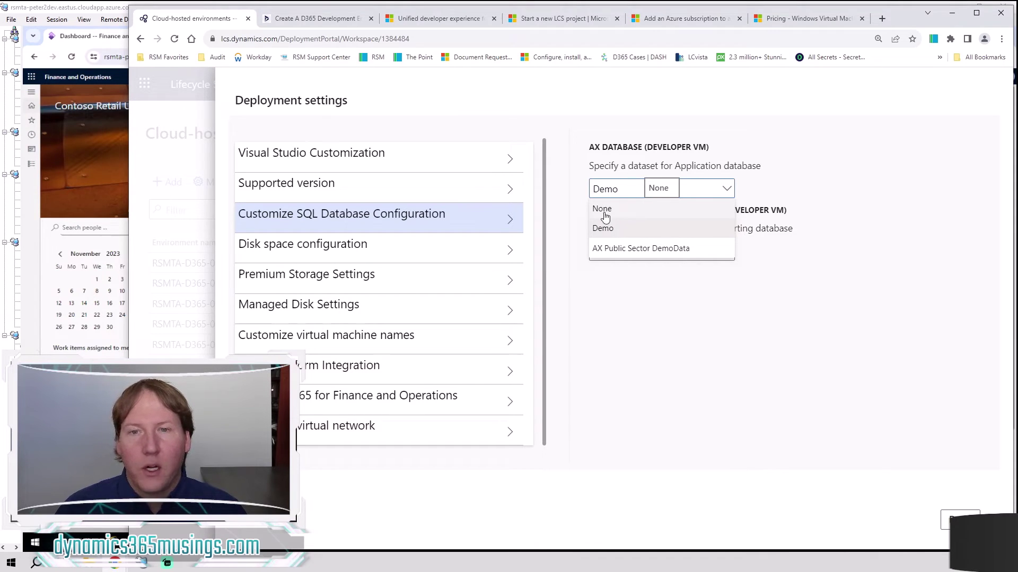
click(739, 318)
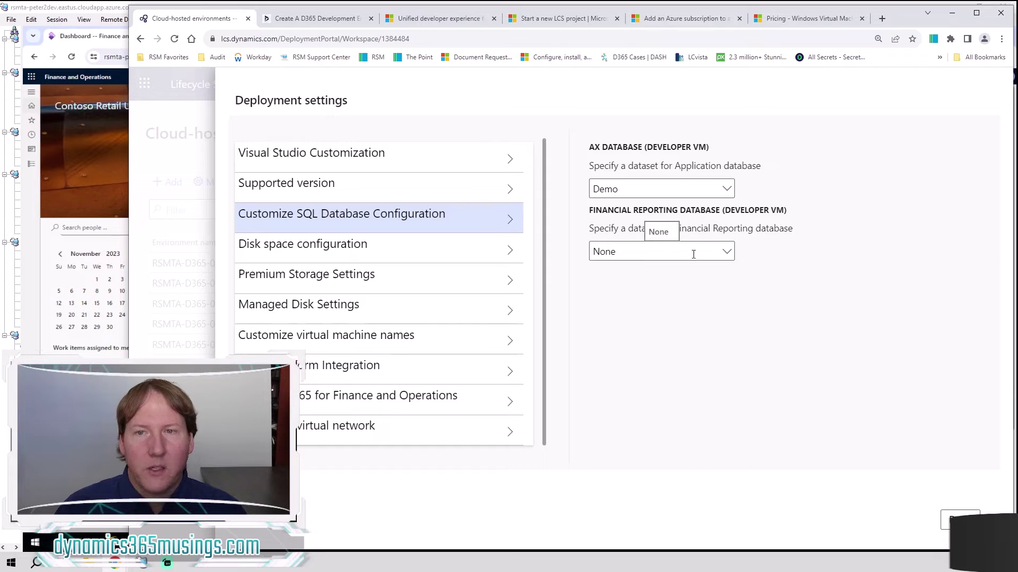
click(384, 245)
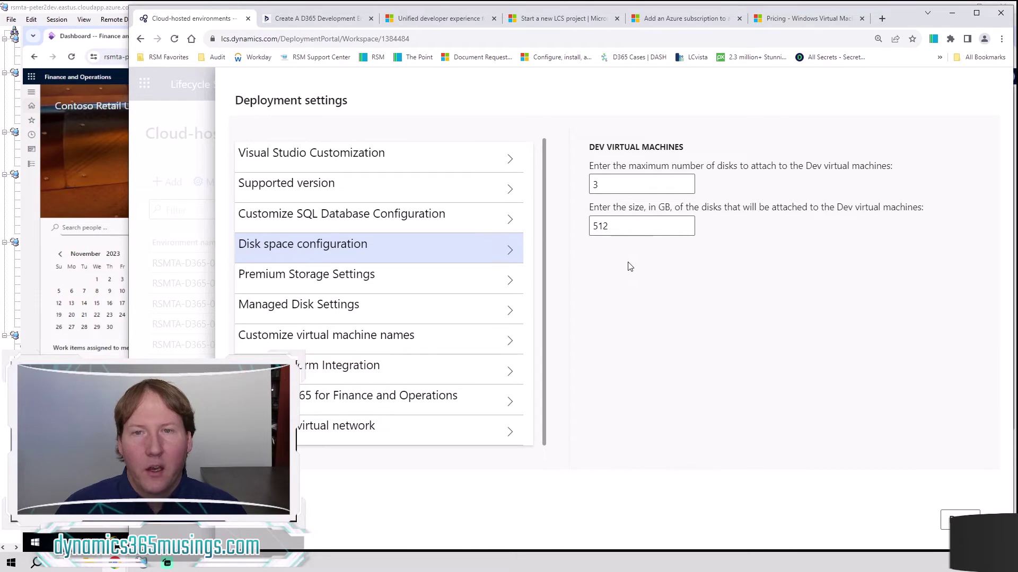
Set Premium Storage to Enable for the Dev VMs, then expand Managed Disk Settings.
click(409, 278)
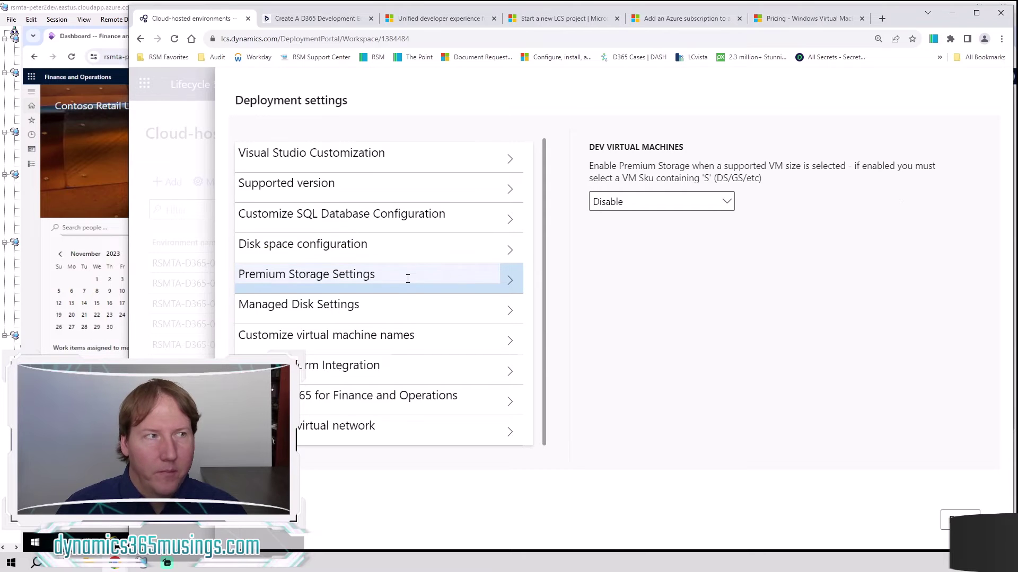
click(728, 207)
click(703, 241)
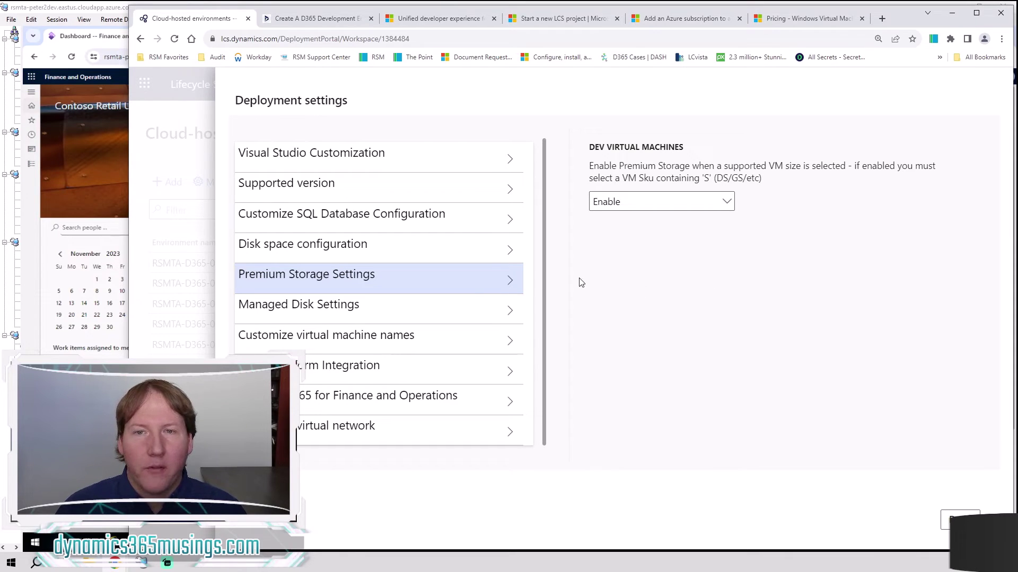
click(437, 302)
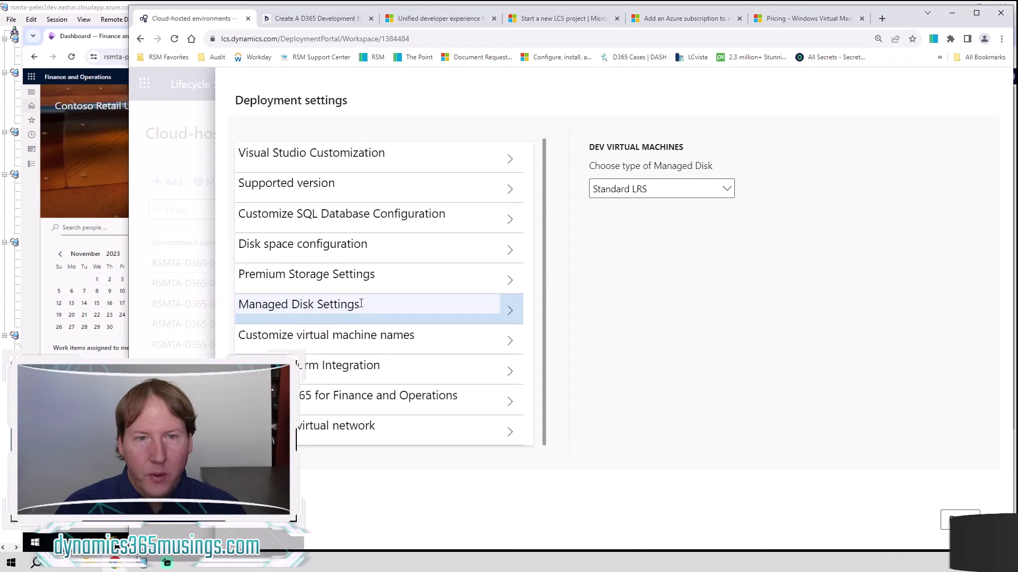
Keep Standard LRS managed disks and enter a custom Developer VM name with start index 1.
click(727, 191)
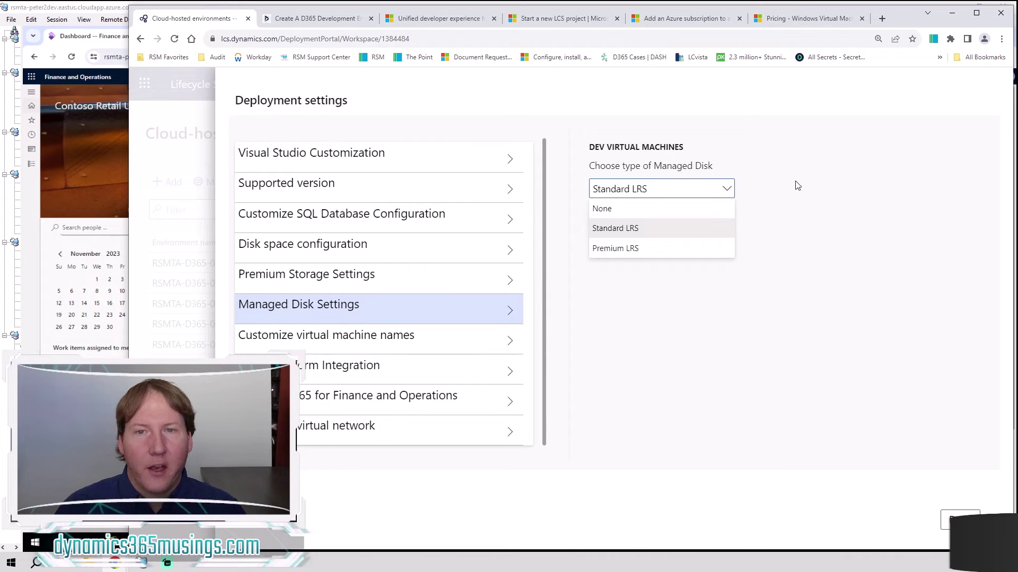
click(798, 185)
click(393, 332)
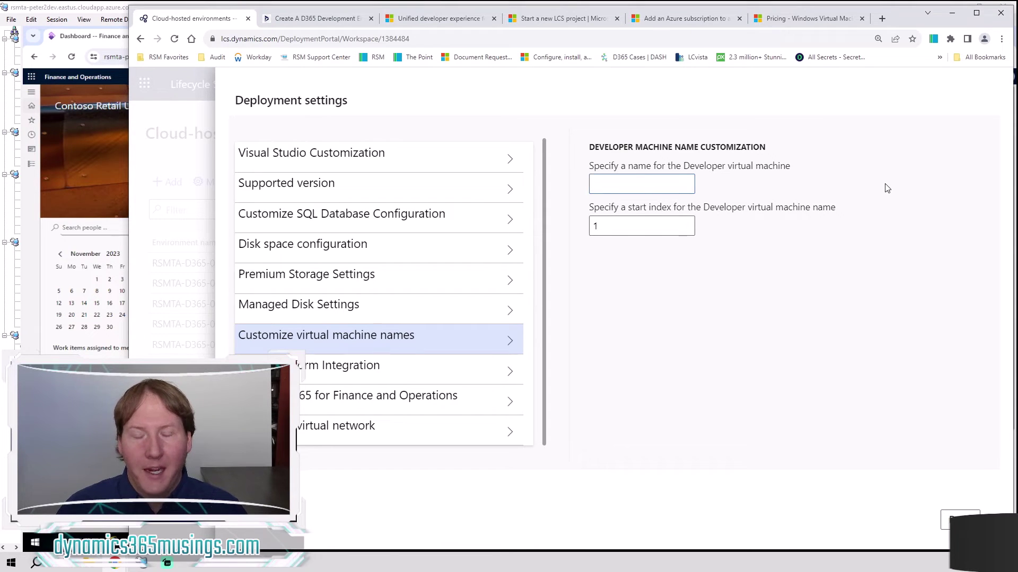
text(peter-dev)
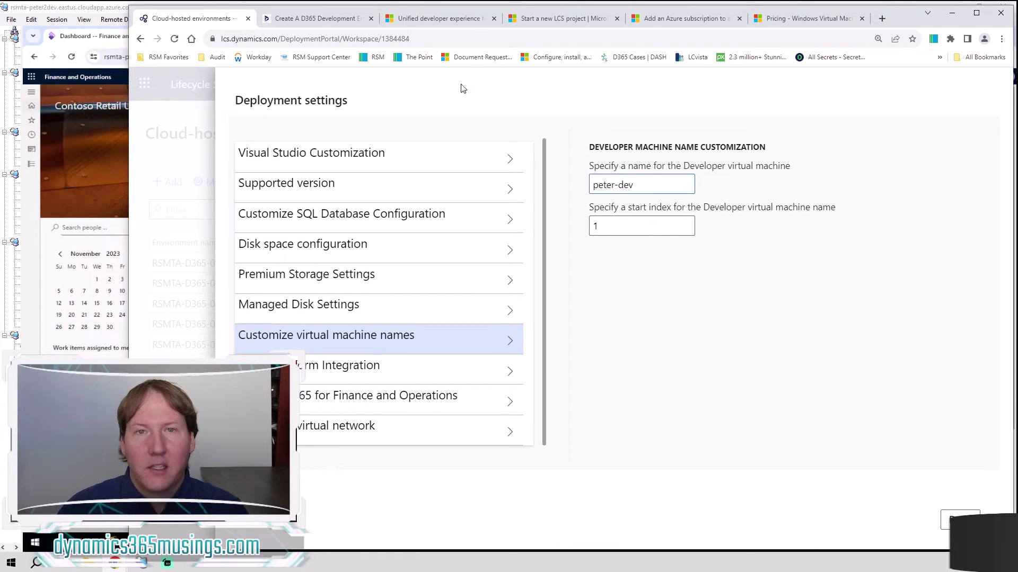
Show Power Platform Integration settings, leaving Configure Power Platform Environment at No.
click(421, 365)
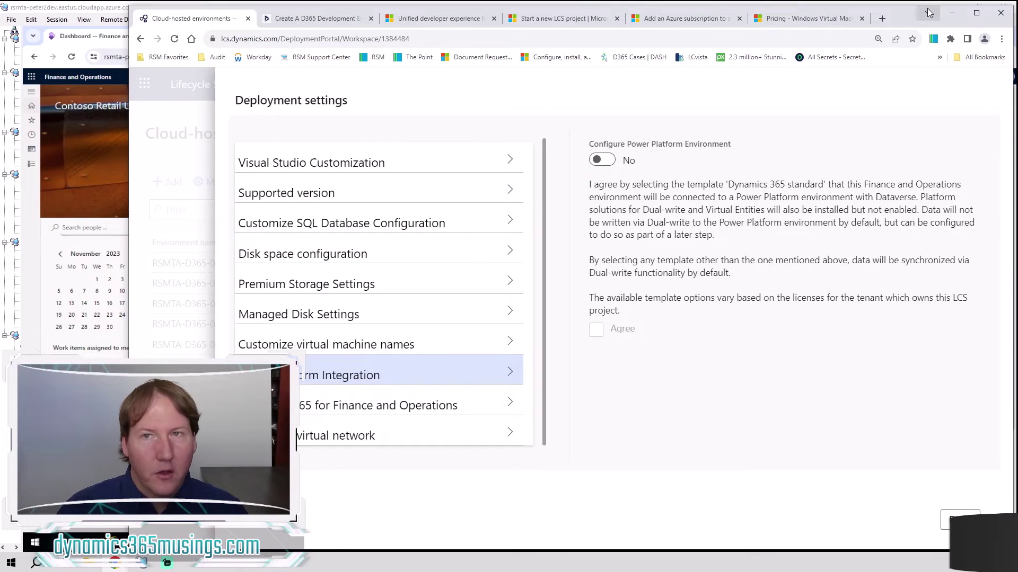
mouse_move(902, 23)
mouse_down()
mouse_move(1011, 22)
mouse_move(891, 20)
mouse_up()
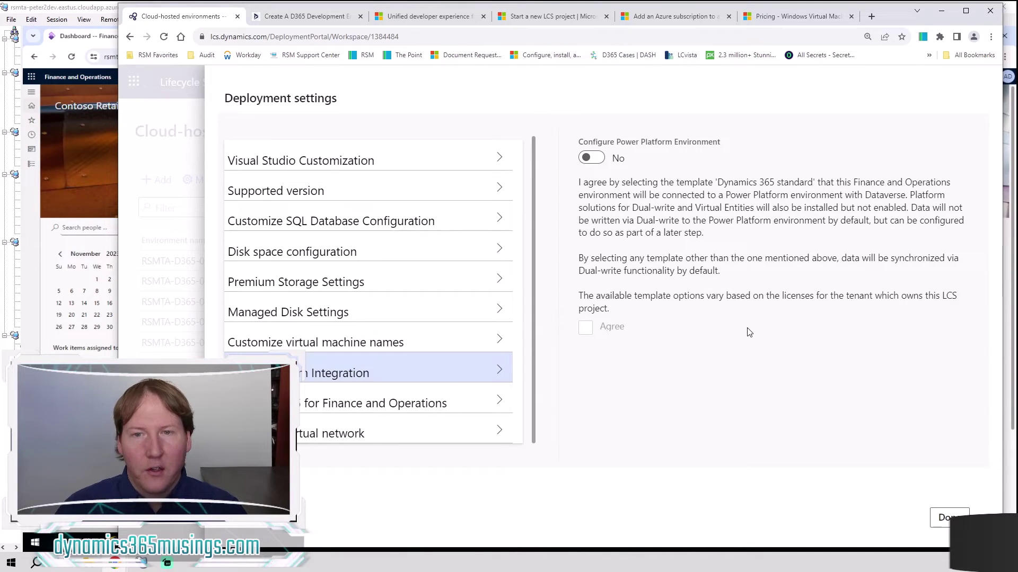
Review the Dynamics 365 settings and keep New virtual network under Customize virtual network.
click(455, 399)
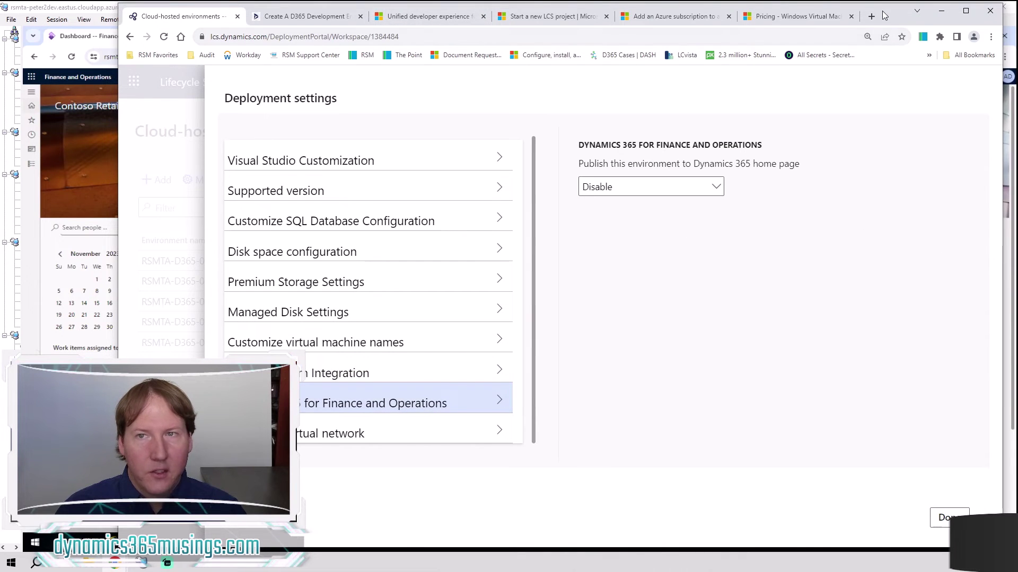
drag(891, 15, 1012, 20)
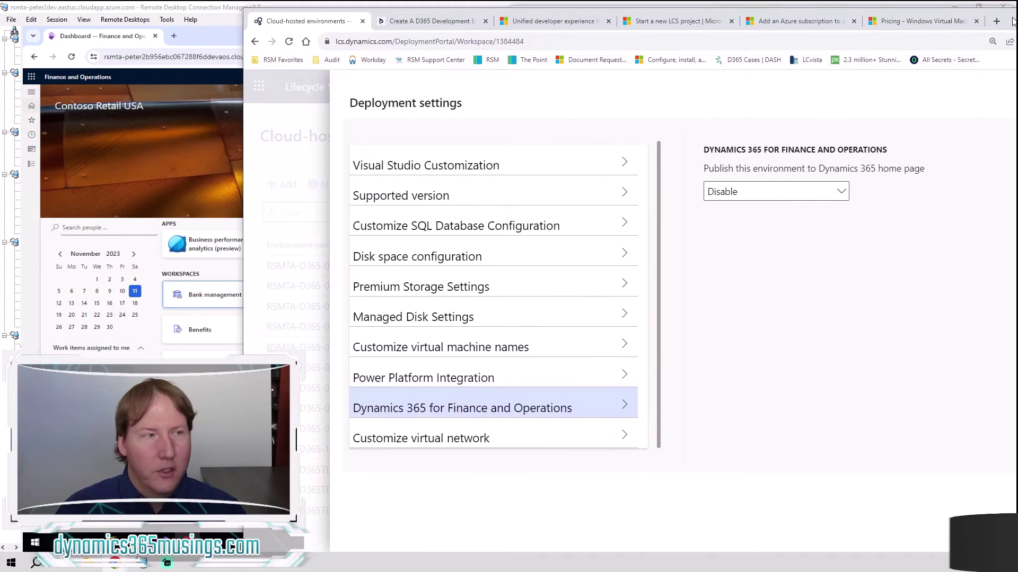
drag(1012, 21, 894, 18)
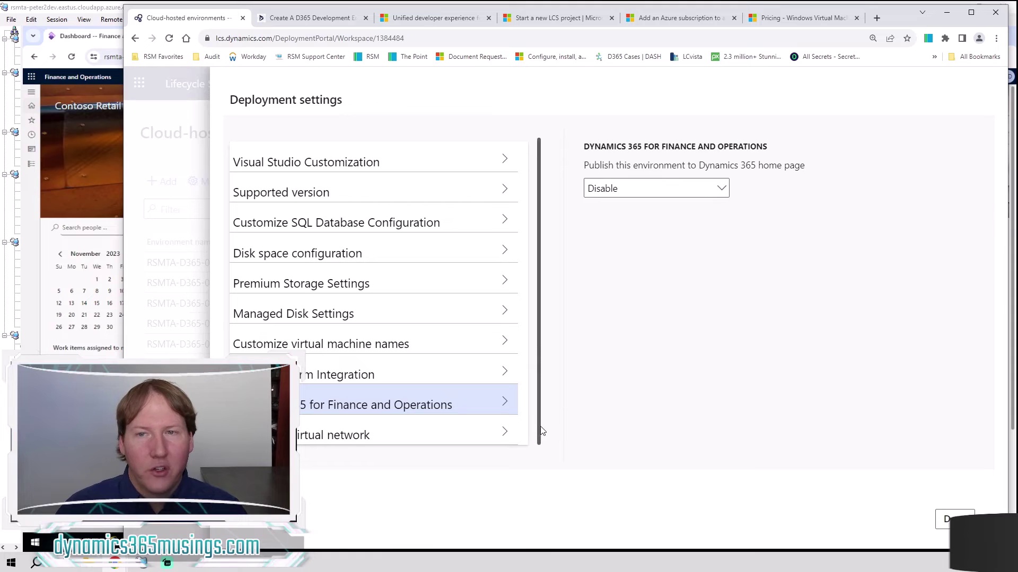
click(425, 427)
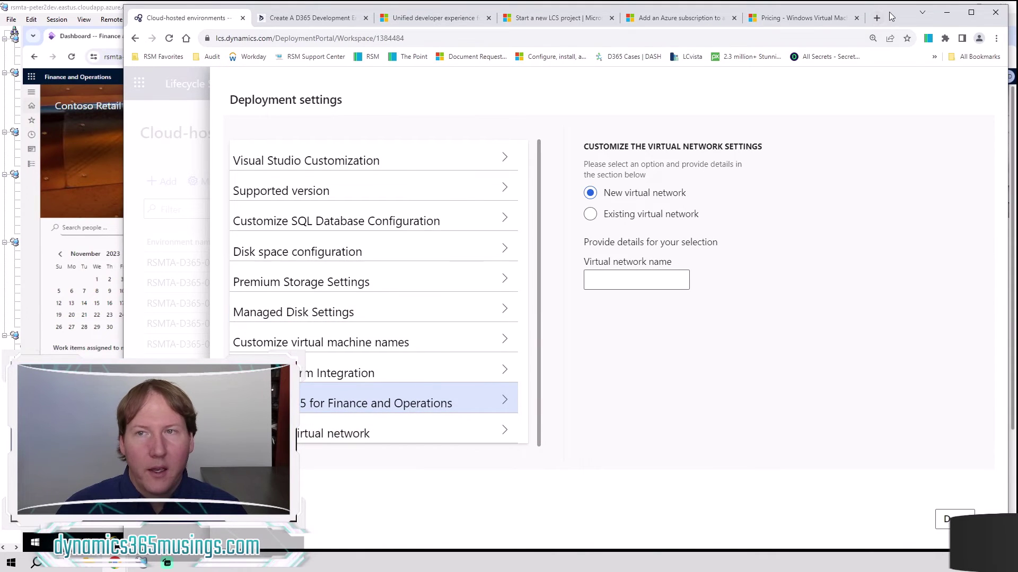
mouse_move(890, 16)
mouse_down()
mouse_move(1017, 20)
mouse_move(870, 15)
mouse_move(893, 15)
mouse_up()
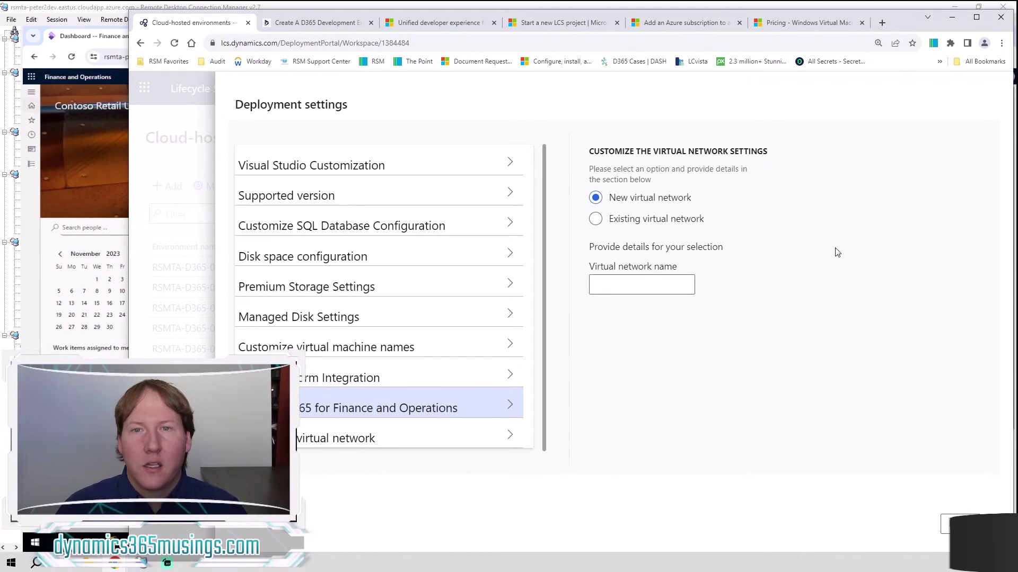
click(633, 219)
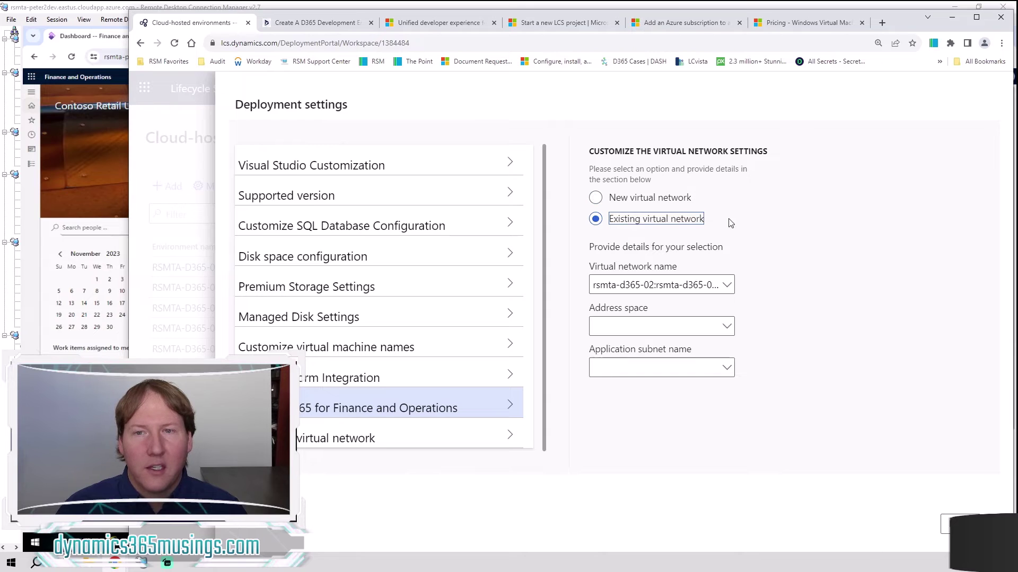
click(629, 208)
click(627, 201)
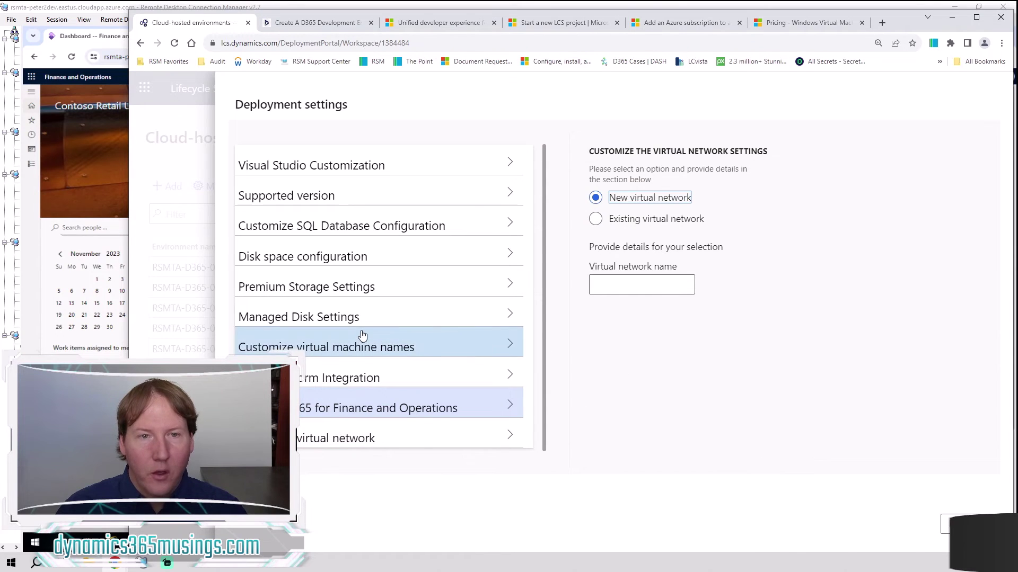
Recheck premium storage, VM name, version and dataset settings, then close Deployment settings with Done.
scroll(364, 316, up, 1)
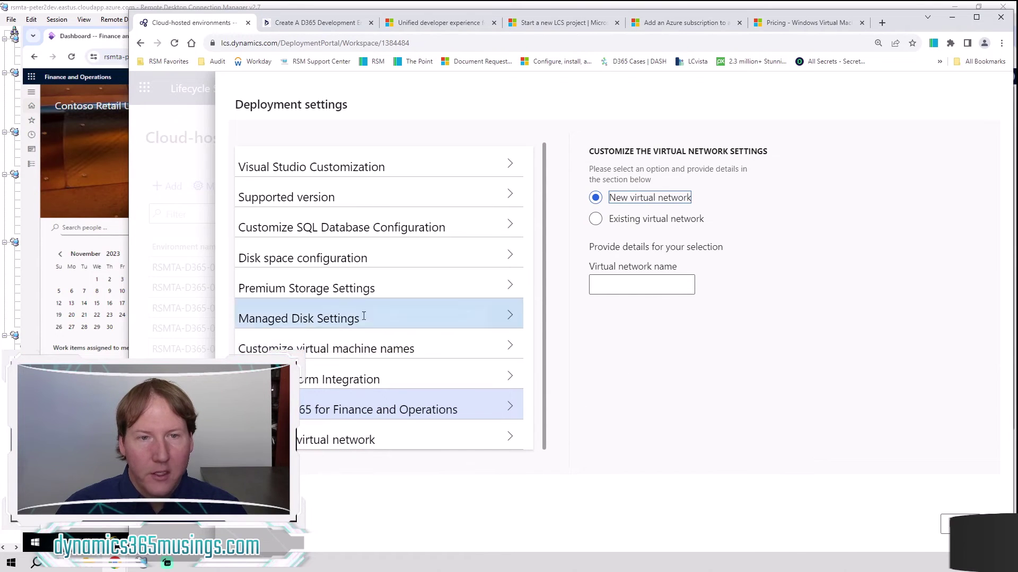
click(382, 290)
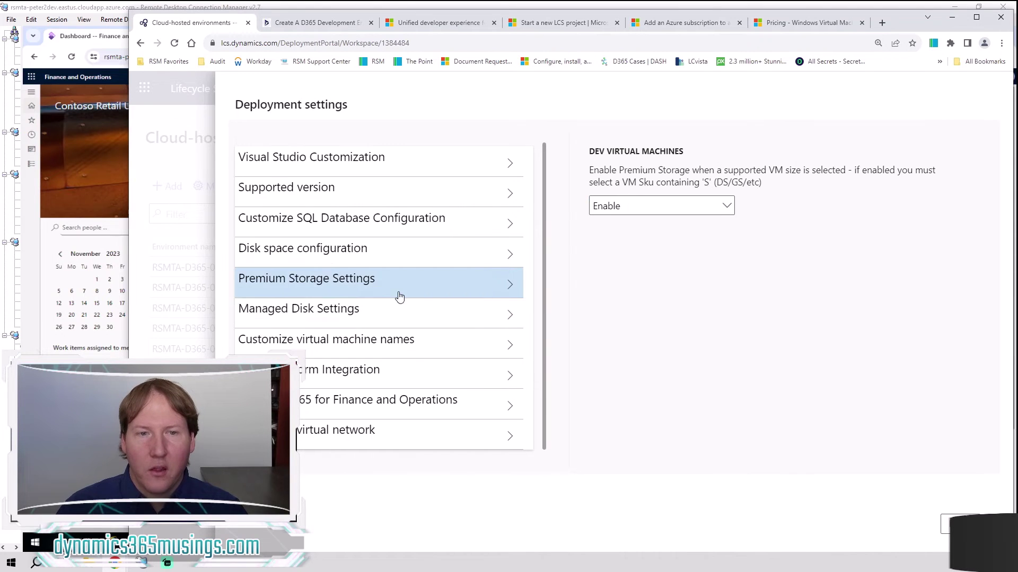
click(395, 338)
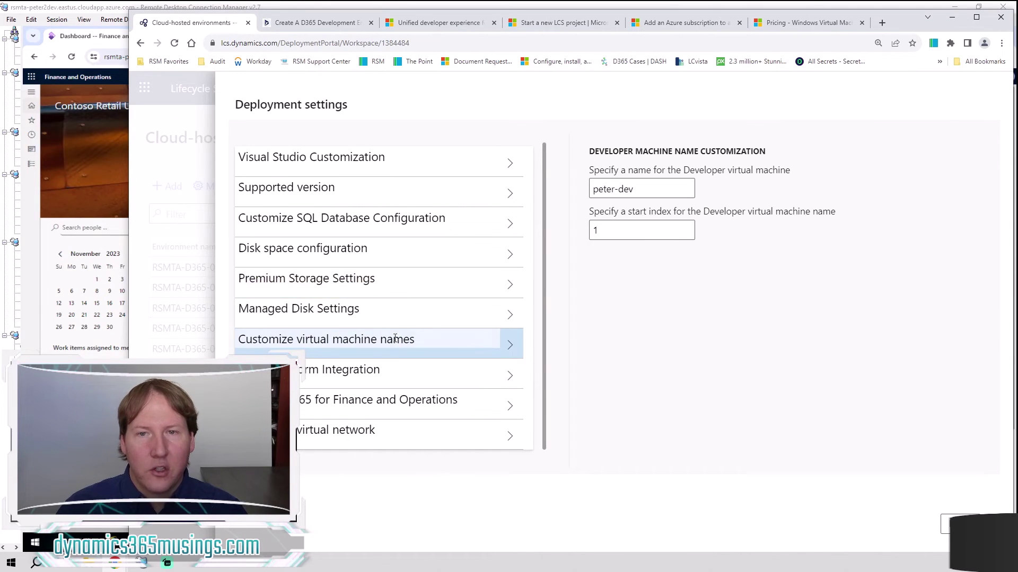
click(386, 195)
click(389, 220)
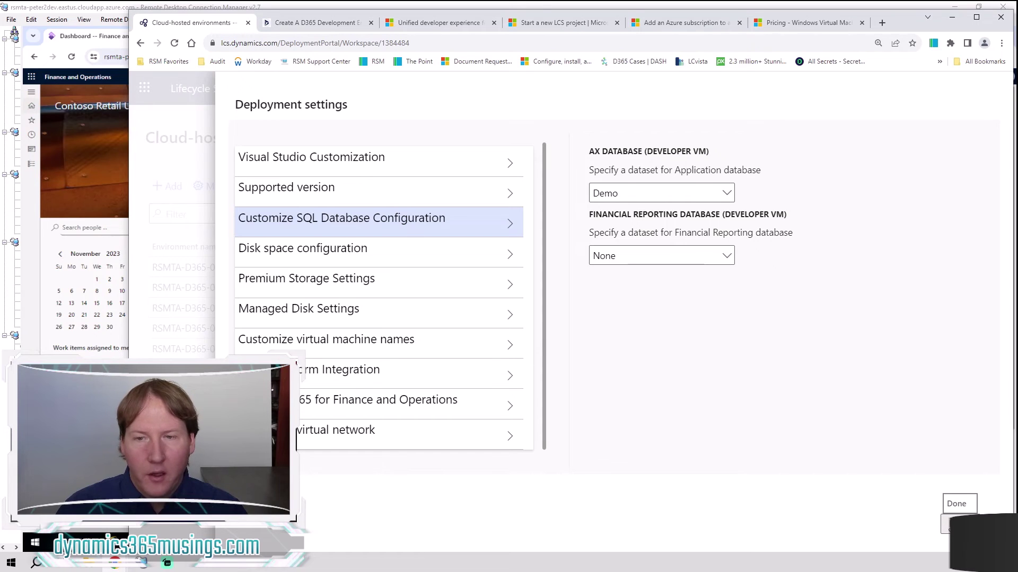
click(956, 524)
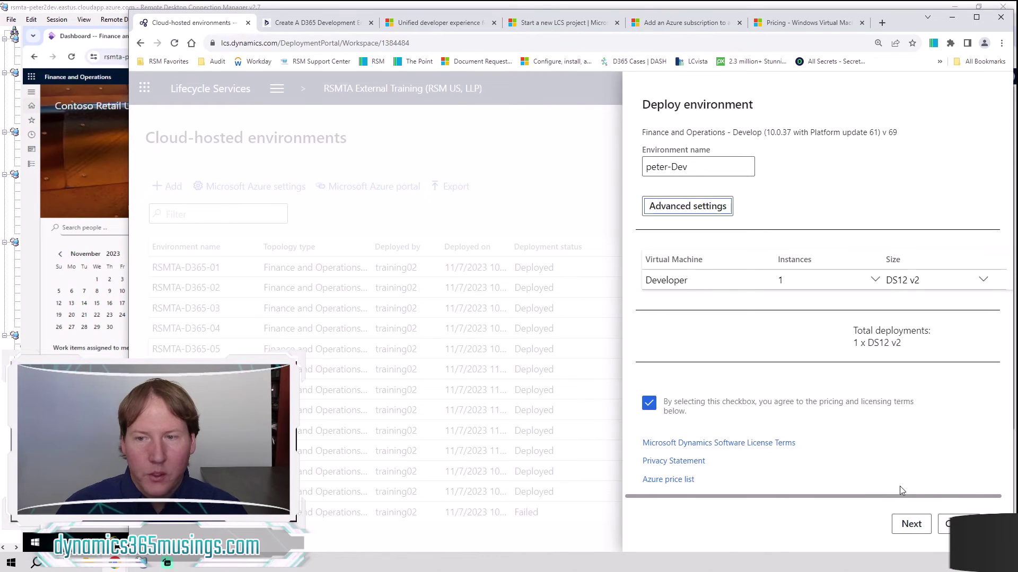
Try Next on the Deploy environment form, then cancel the new deployment.
click(901, 530)
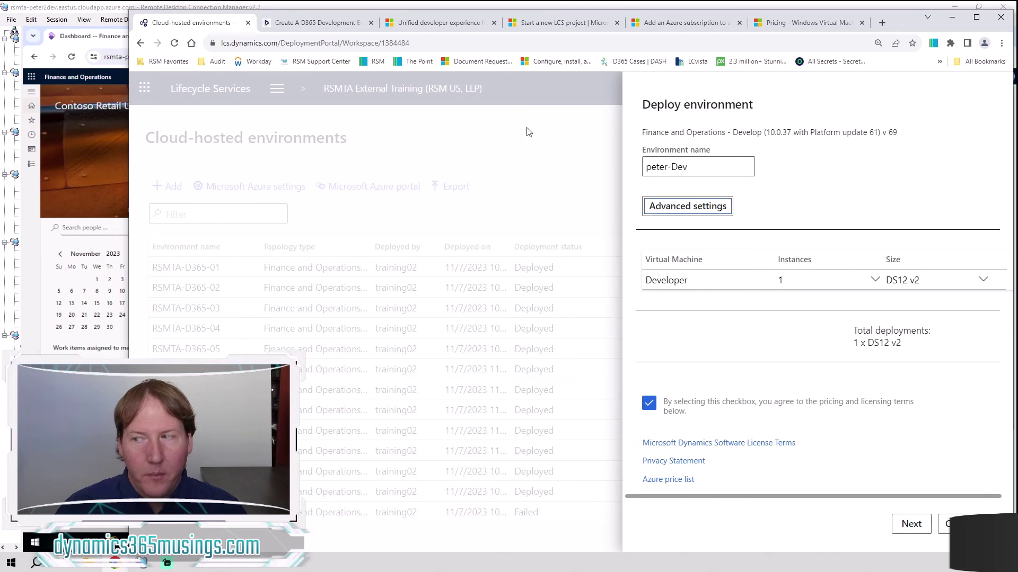
click(939, 524)
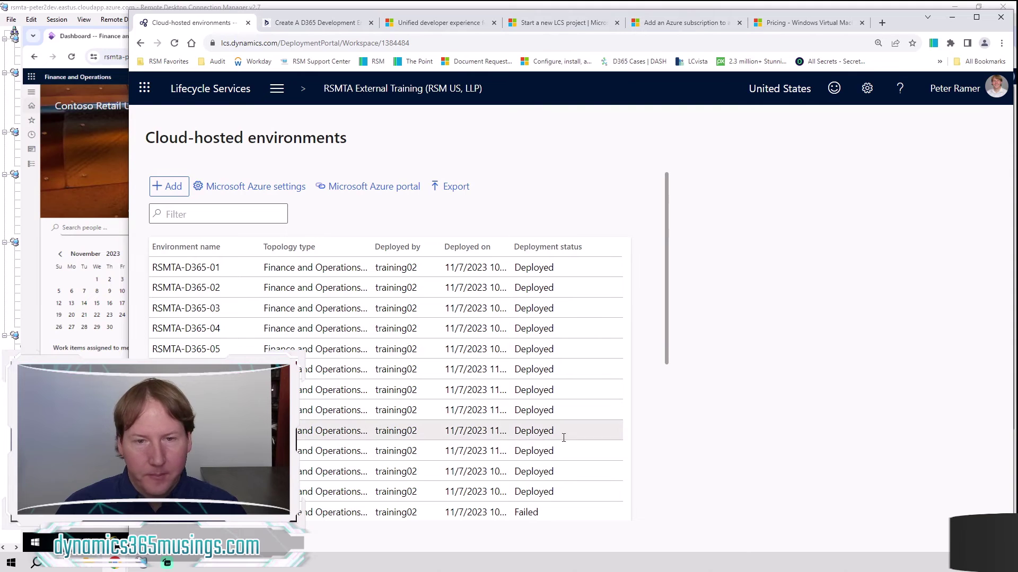
Select the environment deployed on 11/5/2023 and open its Full details page.
scroll(430, 441, down, 5)
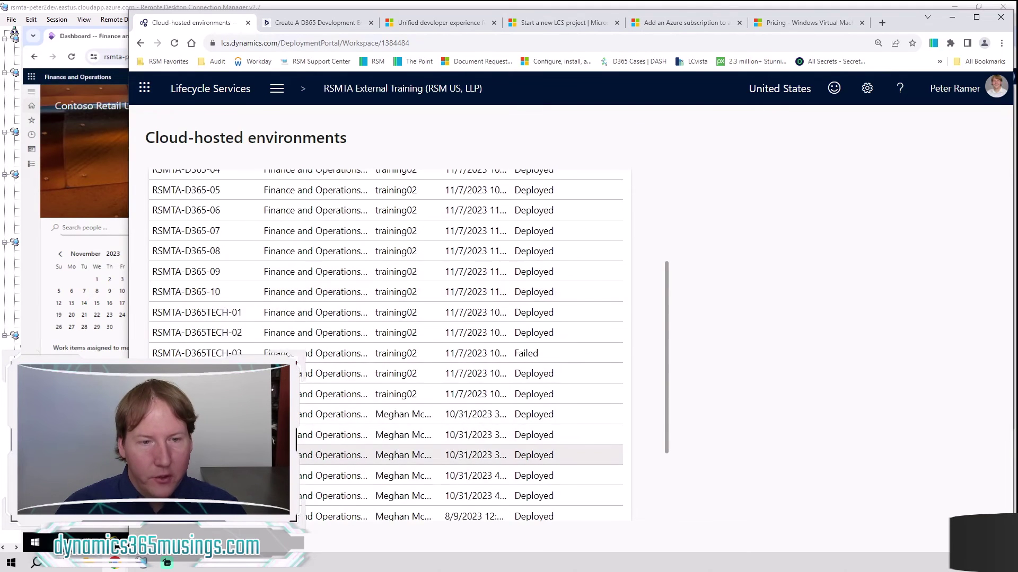
click(313, 504)
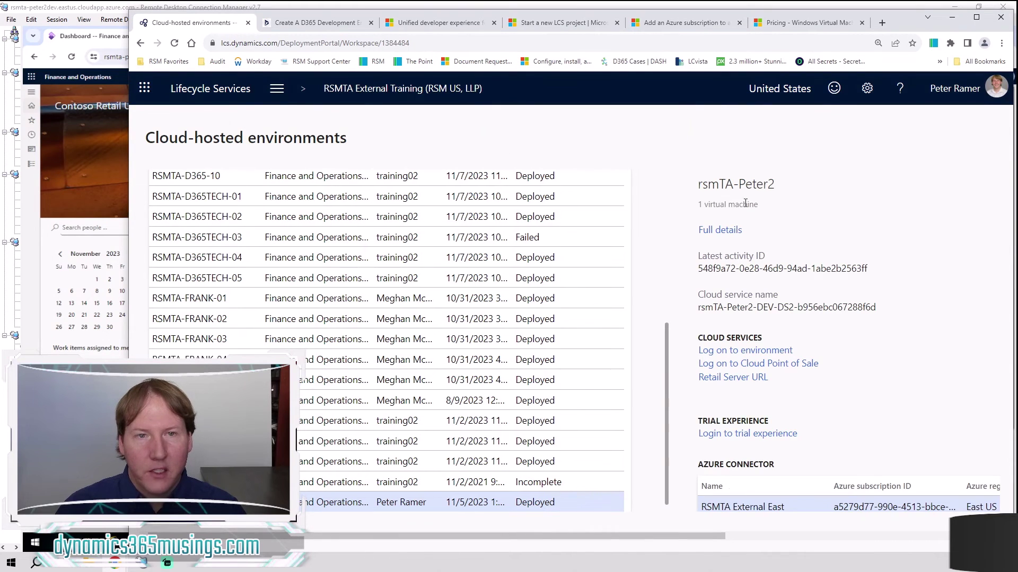
click(729, 231)
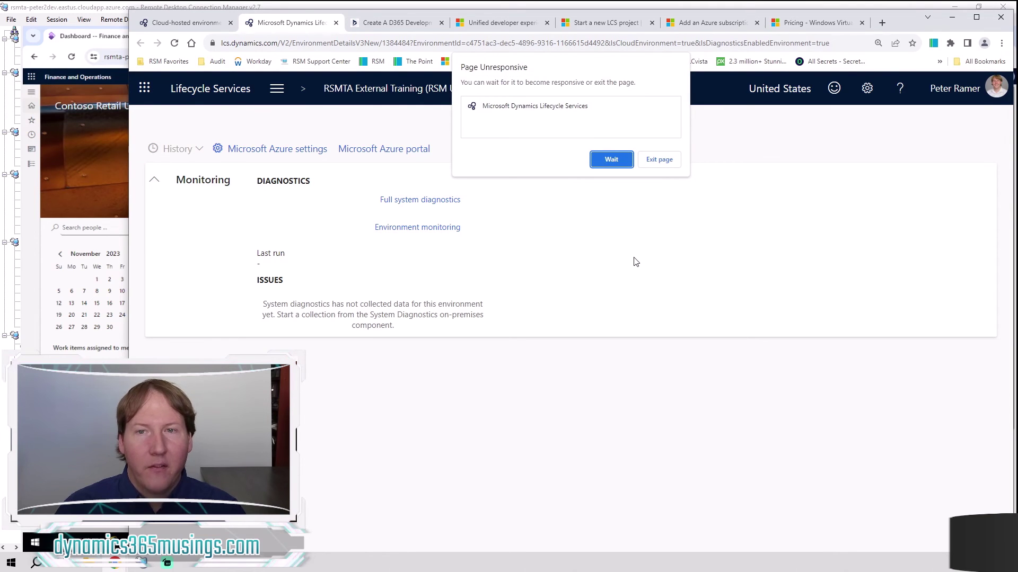
Download the developer VM's remote desktop file and select its local admin user name.
click(609, 166)
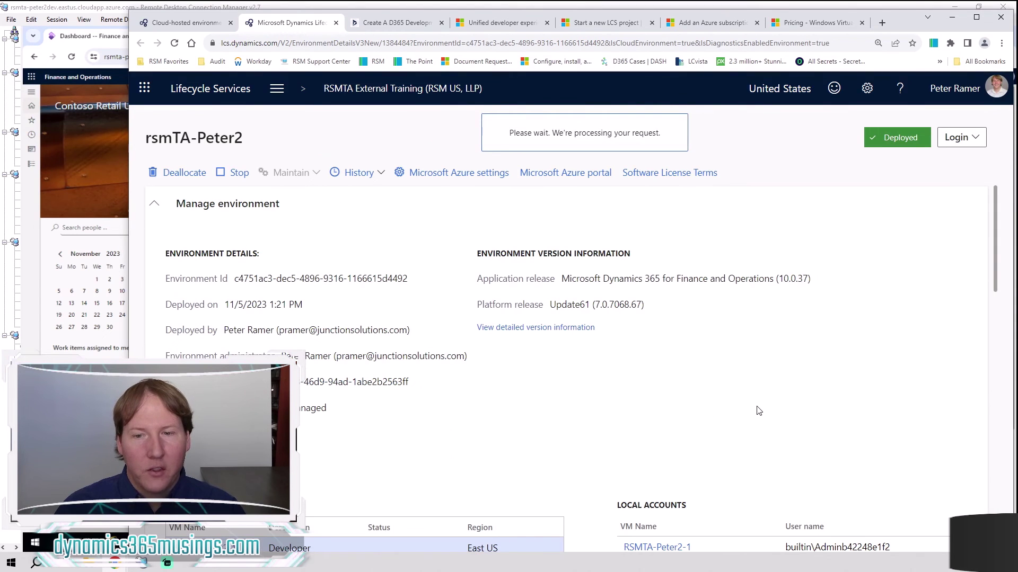
click(958, 140)
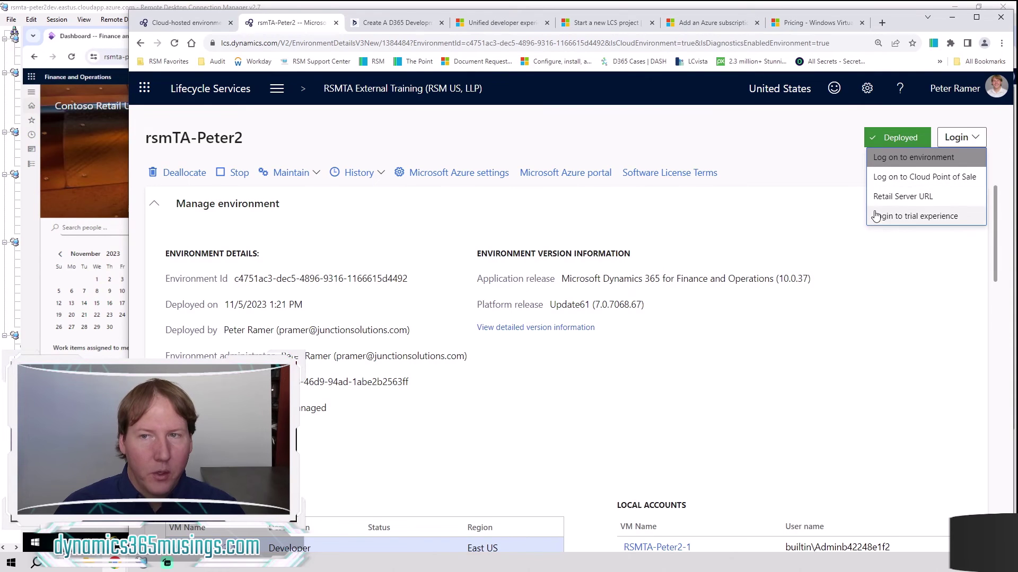
click(692, 379)
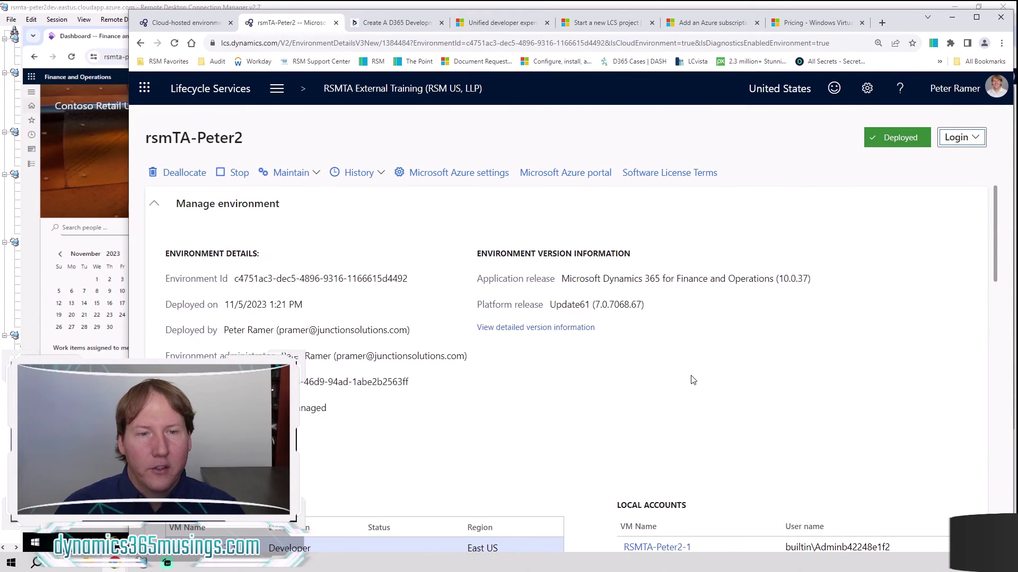
scroll(691, 380, down, 3)
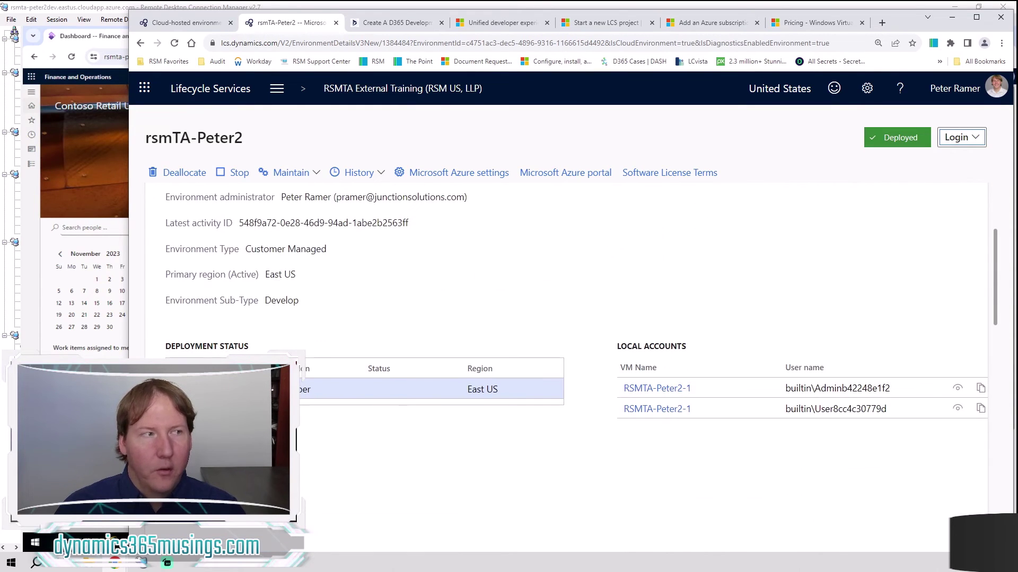
scroll(309, 280, down, 3)
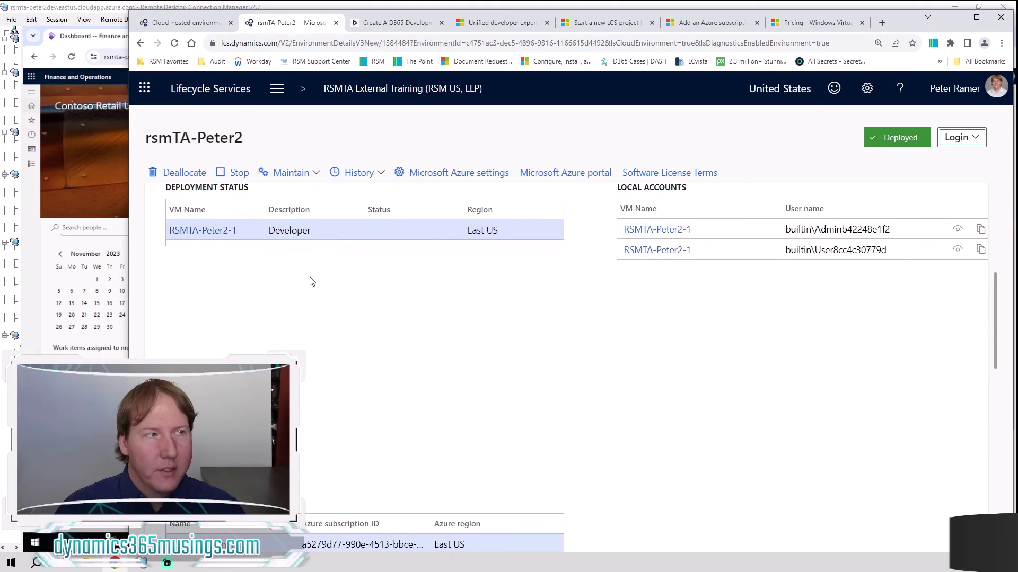
click(211, 237)
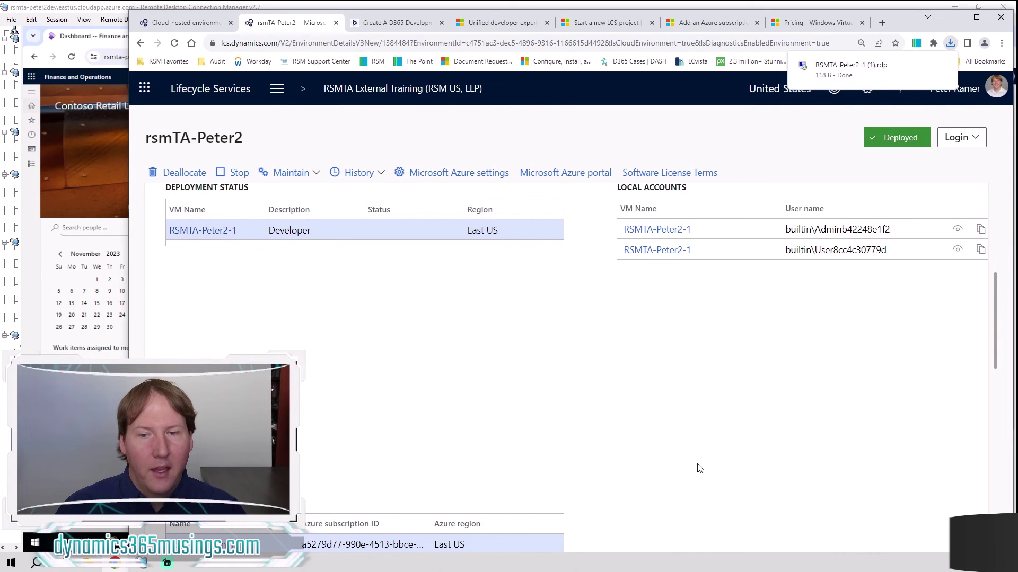
click(909, 229)
drag(909, 230, 778, 237)
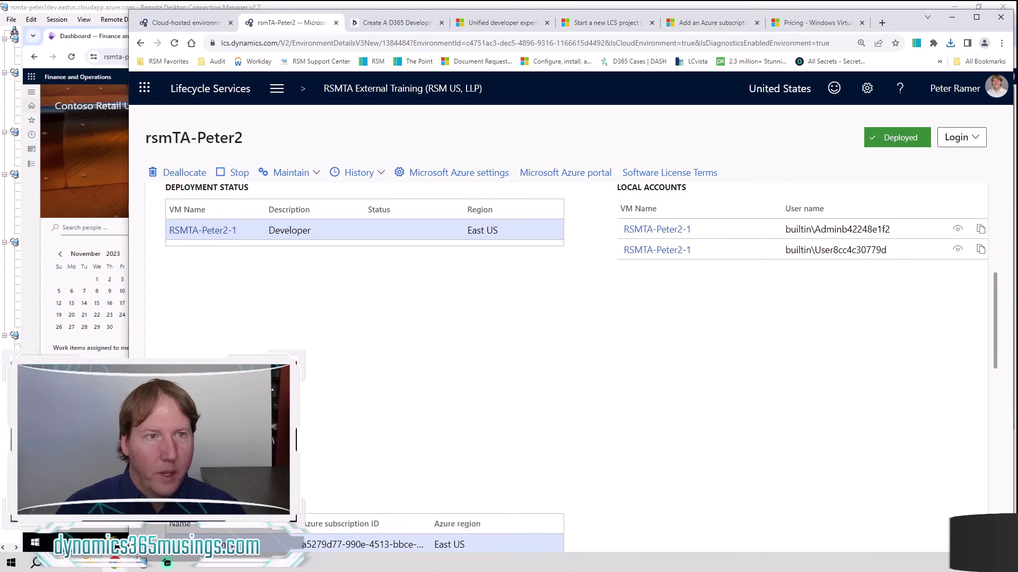
Switch to the Remote Desktop Connection Manager session with Alt+Tab.
key(alt+Tab)
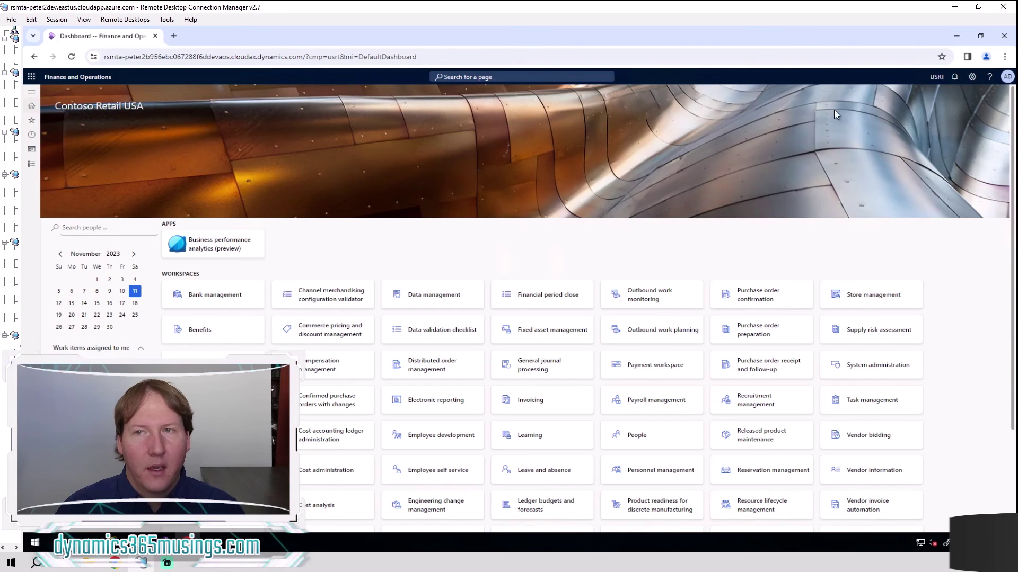
Minimize the browser, open Application Explorer, and expand Data Model > Tables in the AOT.
click(956, 36)
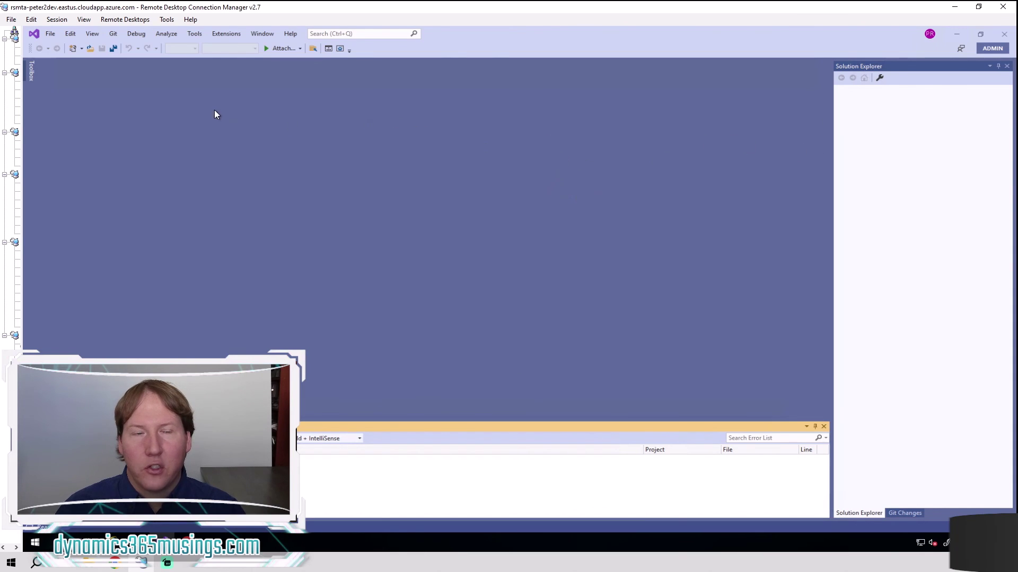
click(91, 36)
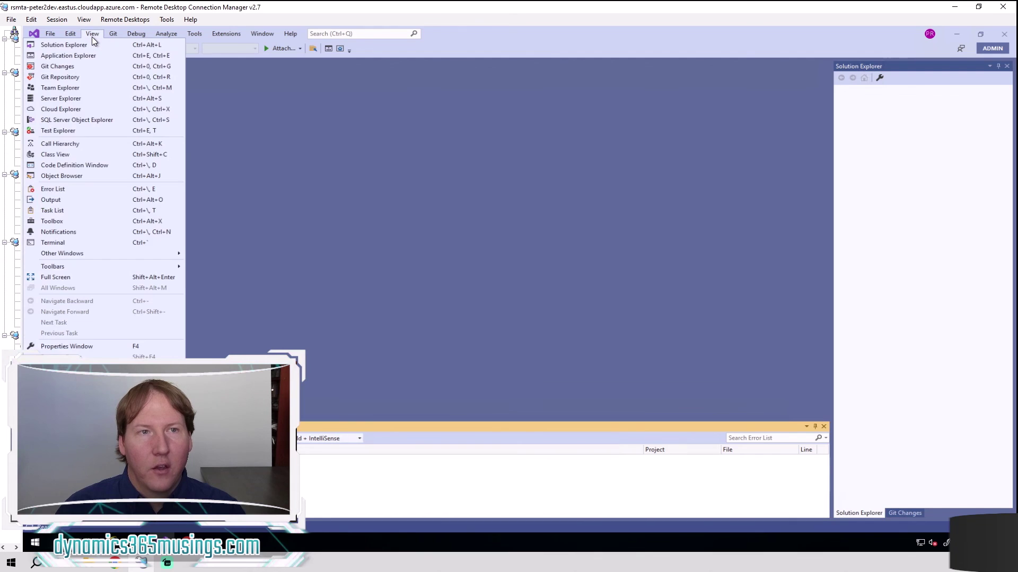
click(93, 56)
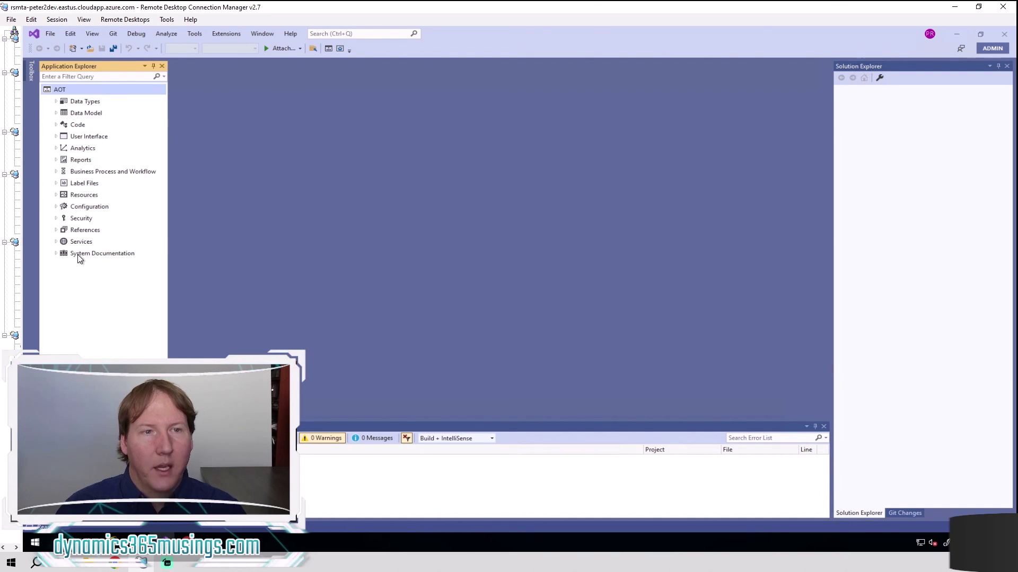
click(56, 114)
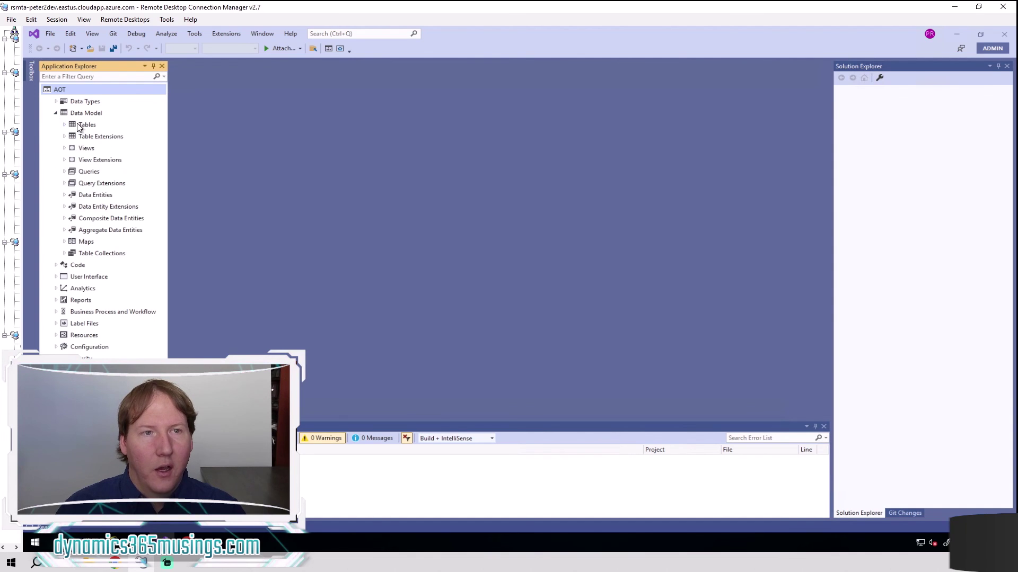
click(64, 124)
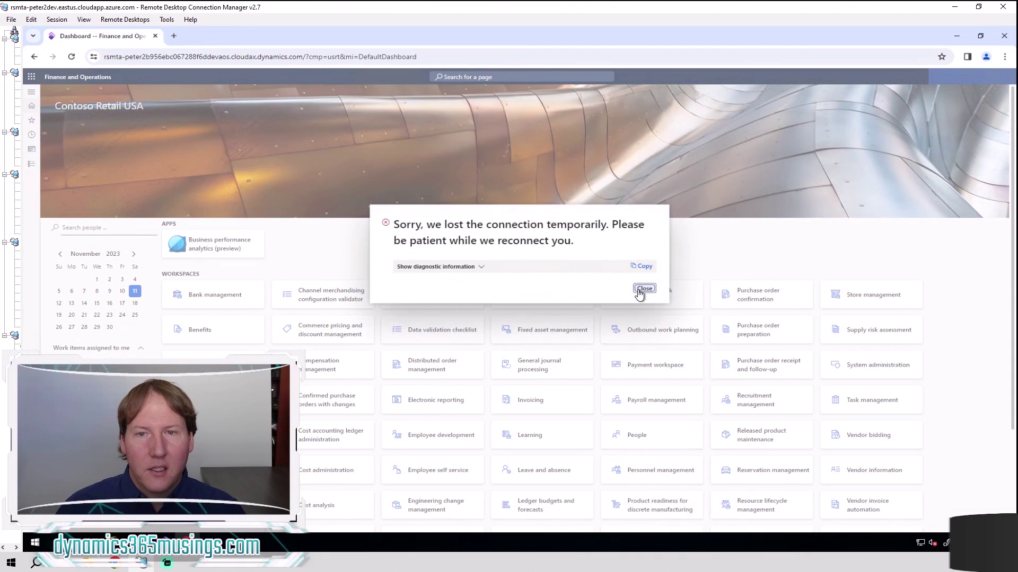
Close the lost-connection message and reload the dashboard twice, reaching the HTTP 503 Service Unavailable page.
click(643, 289)
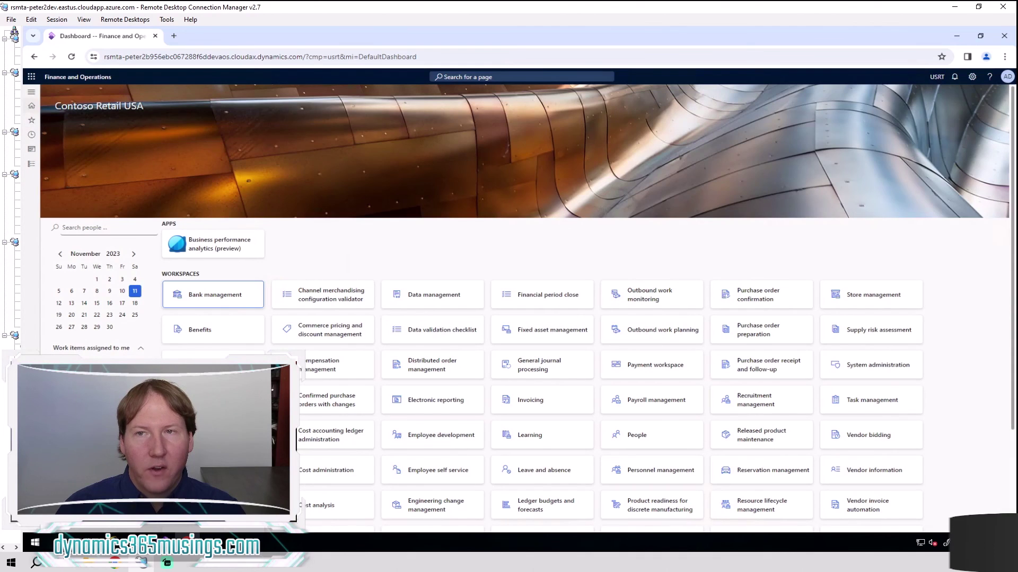
click(71, 57)
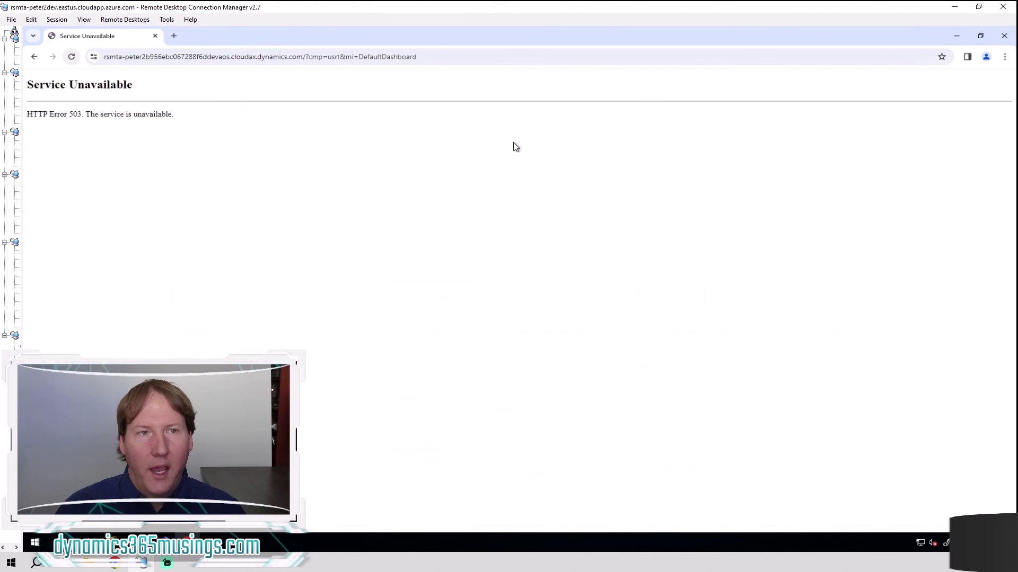
click(72, 57)
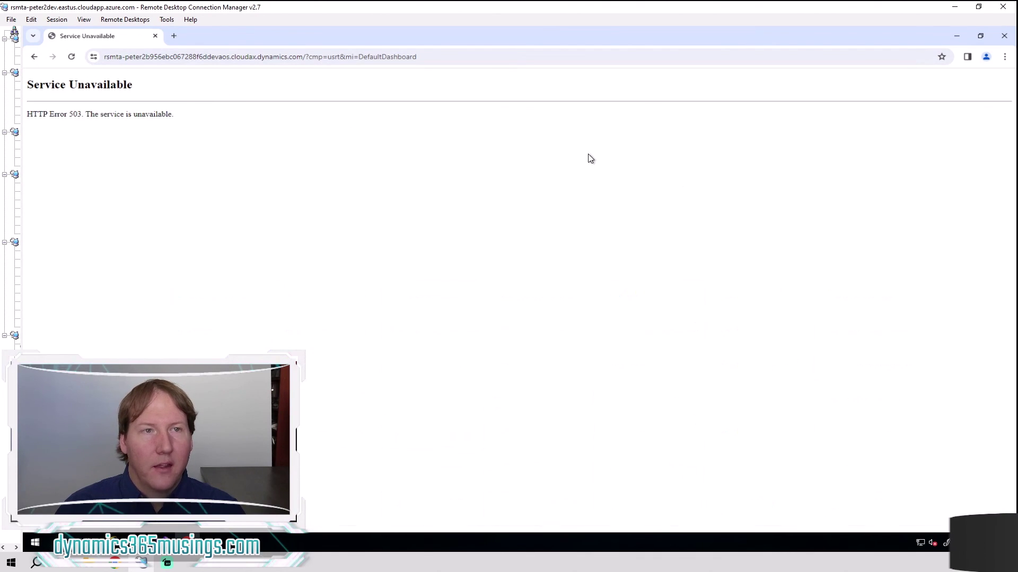
click(957, 37)
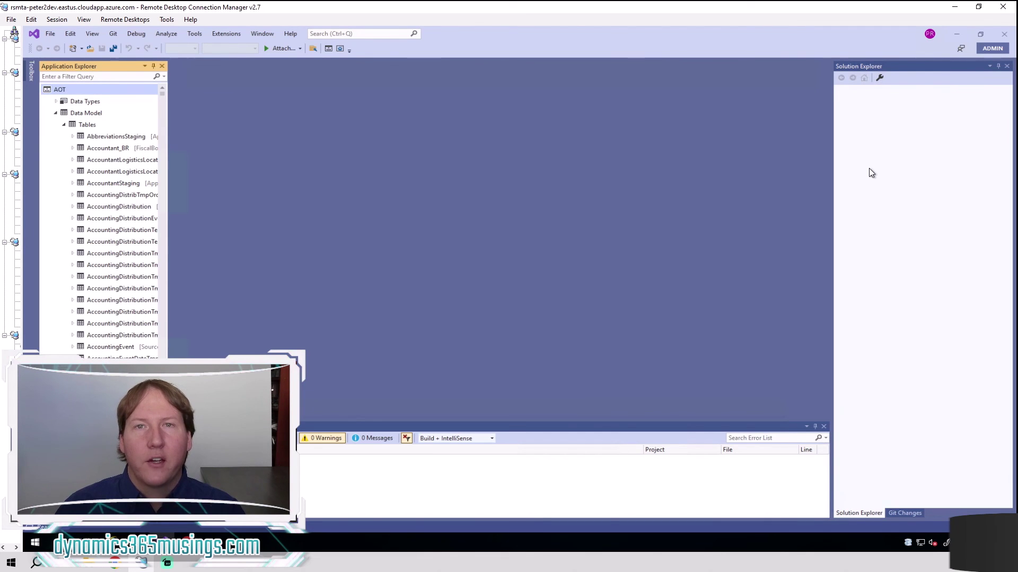